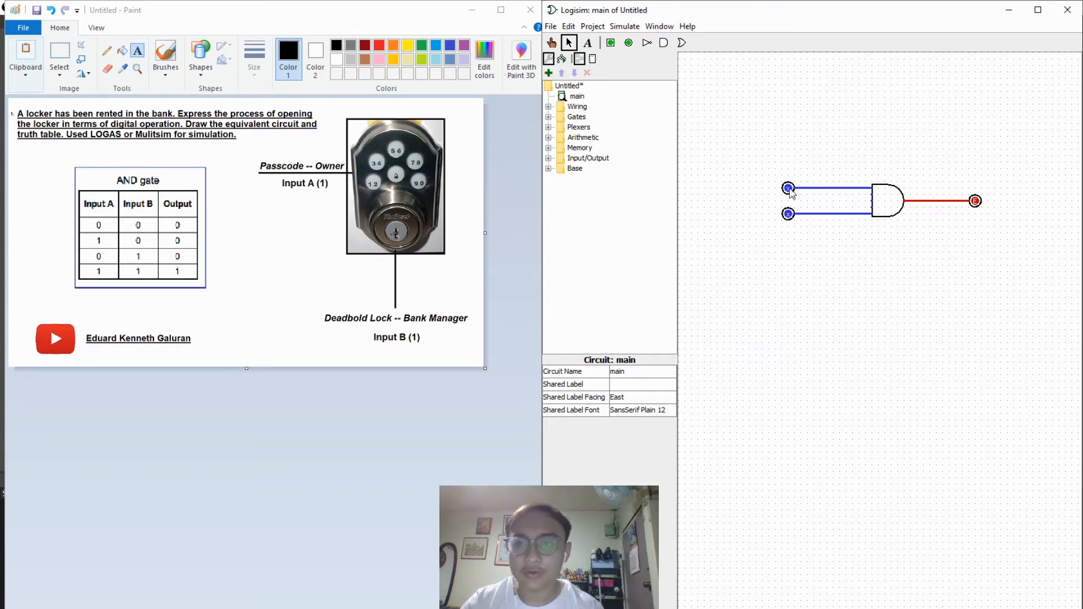
pyautogui.click(789, 190)
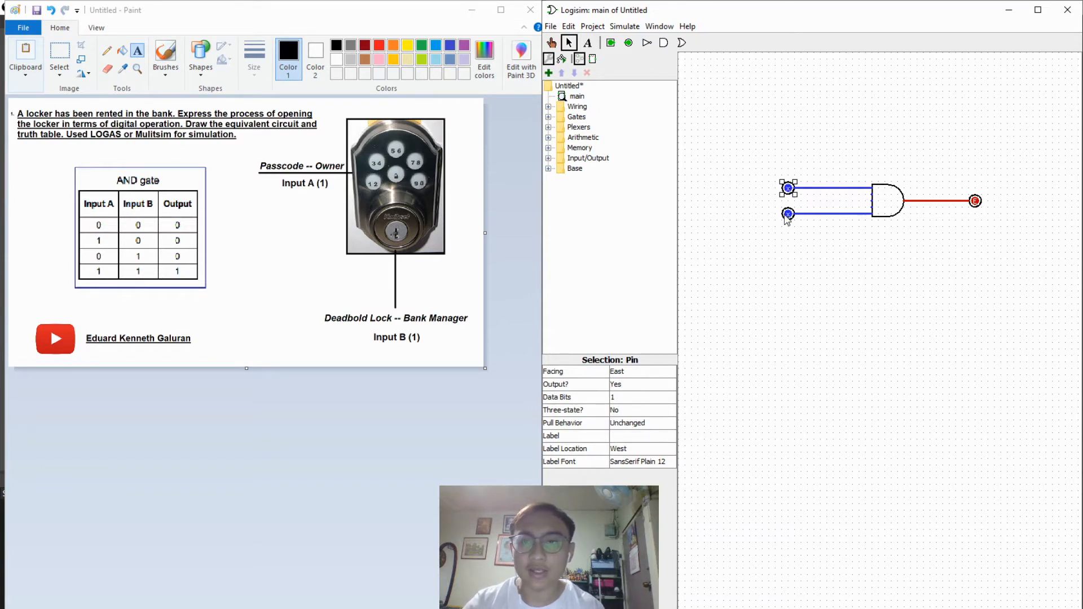
pyautogui.click(788, 218)
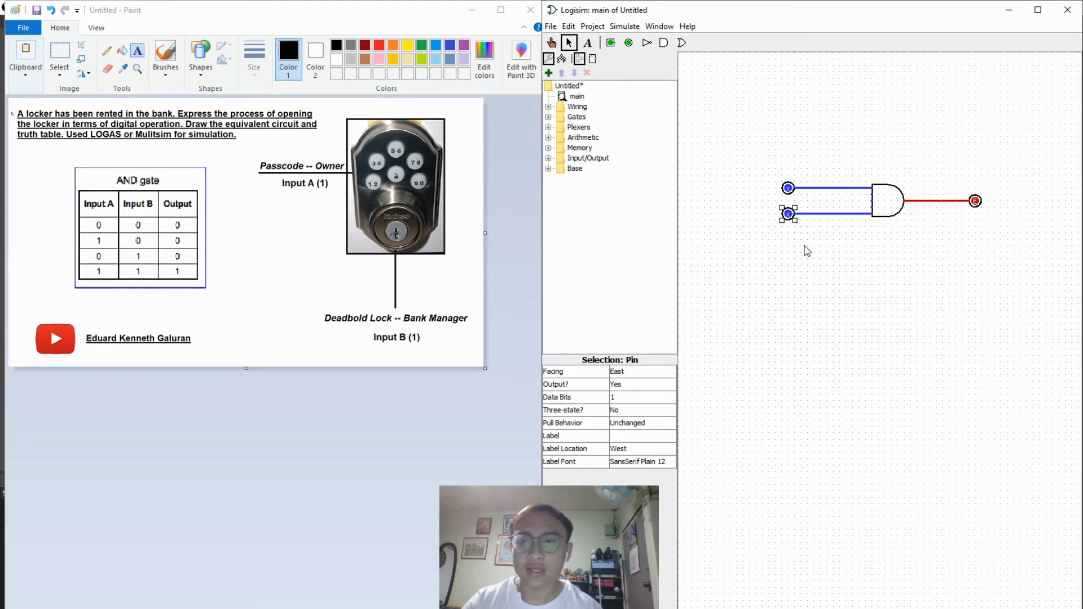
pyautogui.click(789, 189)
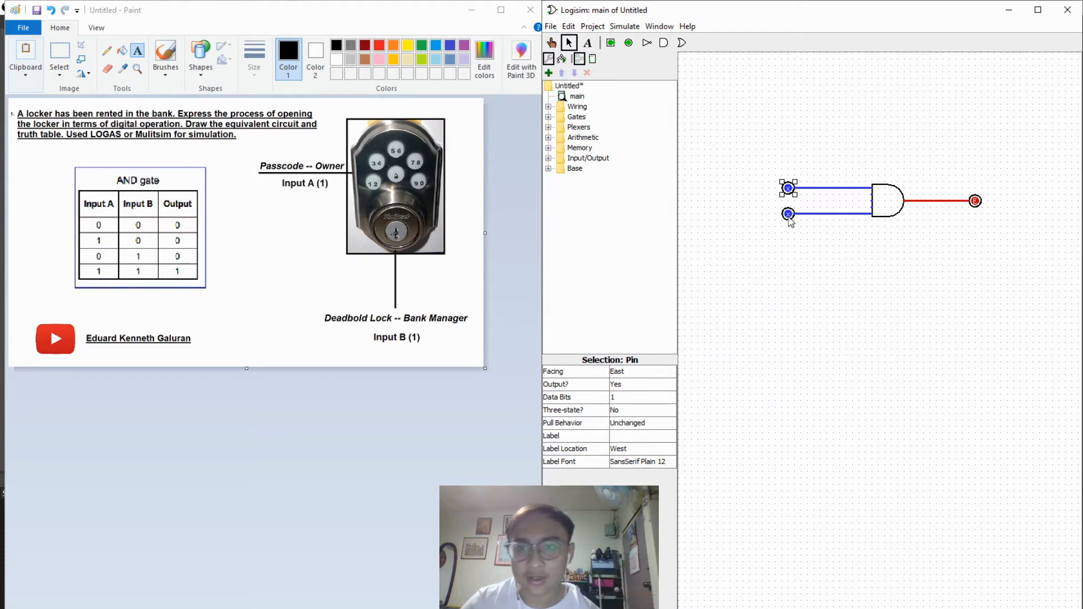
pyautogui.click(788, 215)
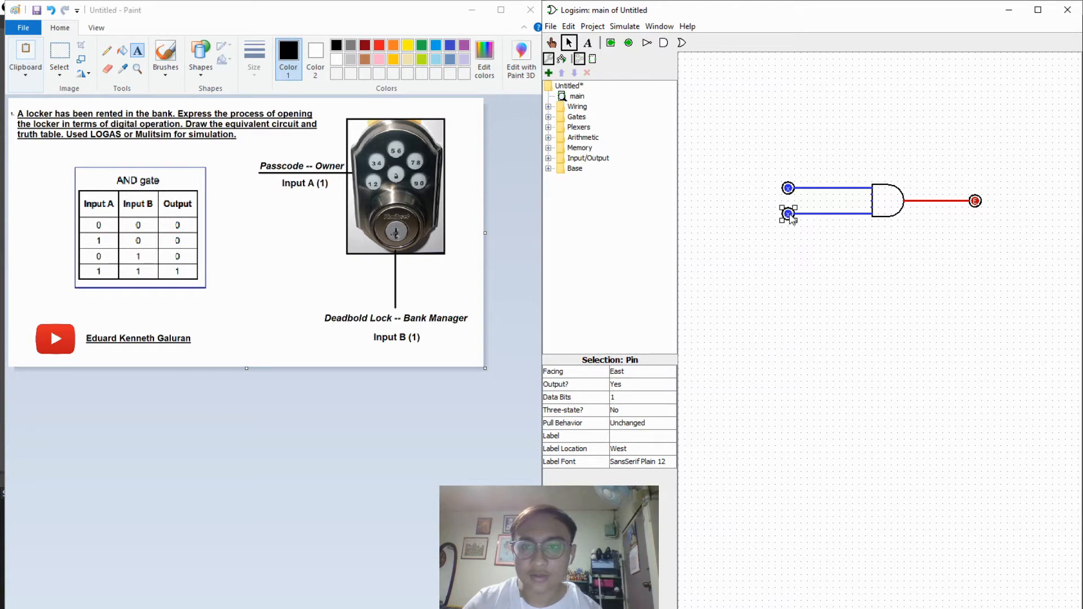
pyautogui.click(789, 189)
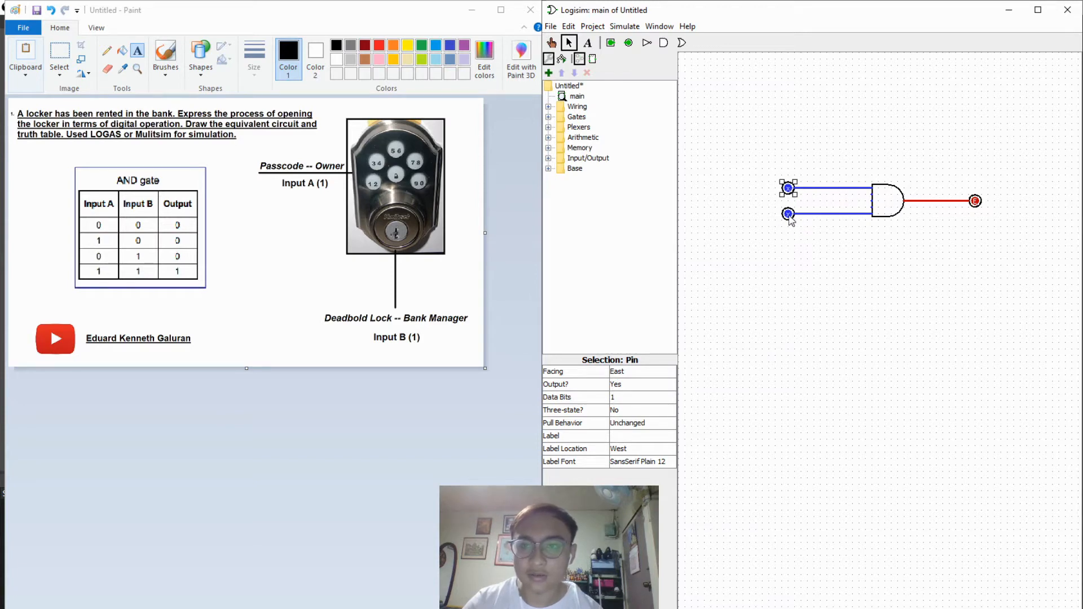
# Make both pins feeding the AND gate input pins by setting their Output? attribute to No, beginning with the lower pin.
pyautogui.click(789, 216)
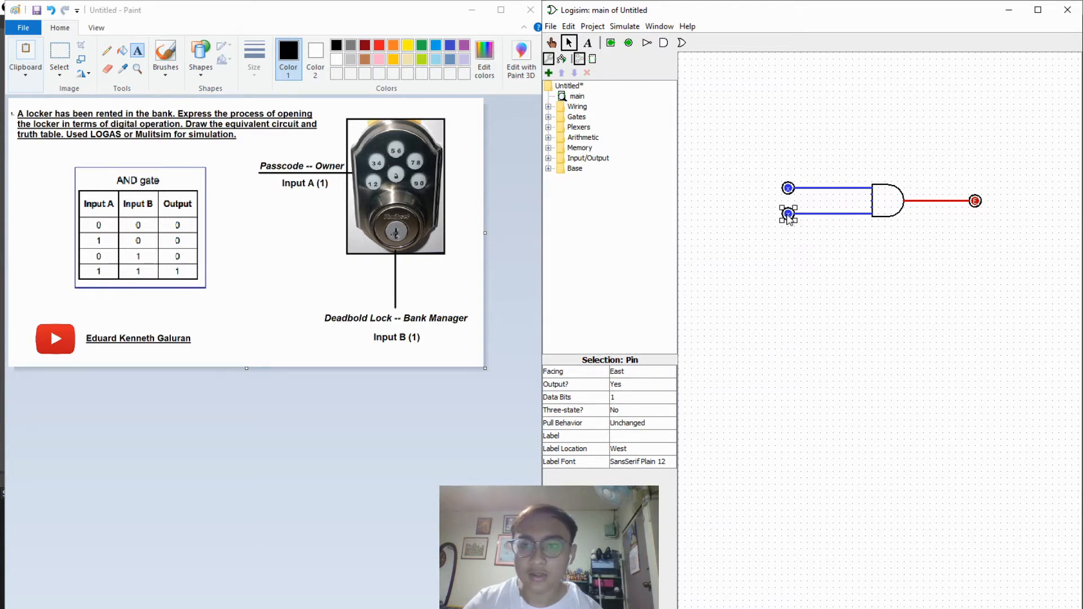
pyautogui.click(632, 385)
pyautogui.click(629, 408)
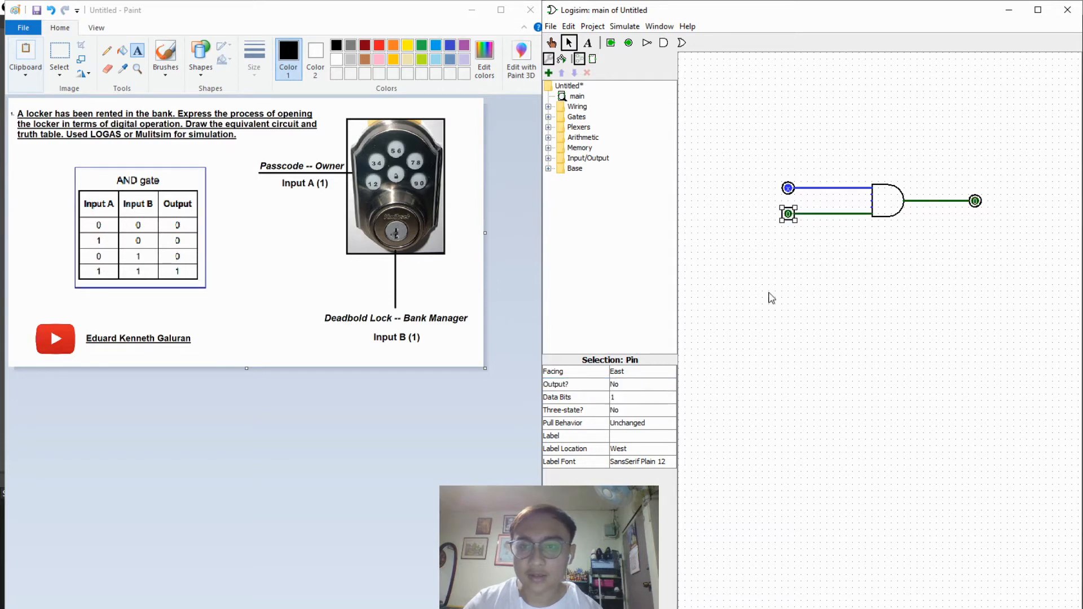
pyautogui.click(789, 190)
pyautogui.click(631, 385)
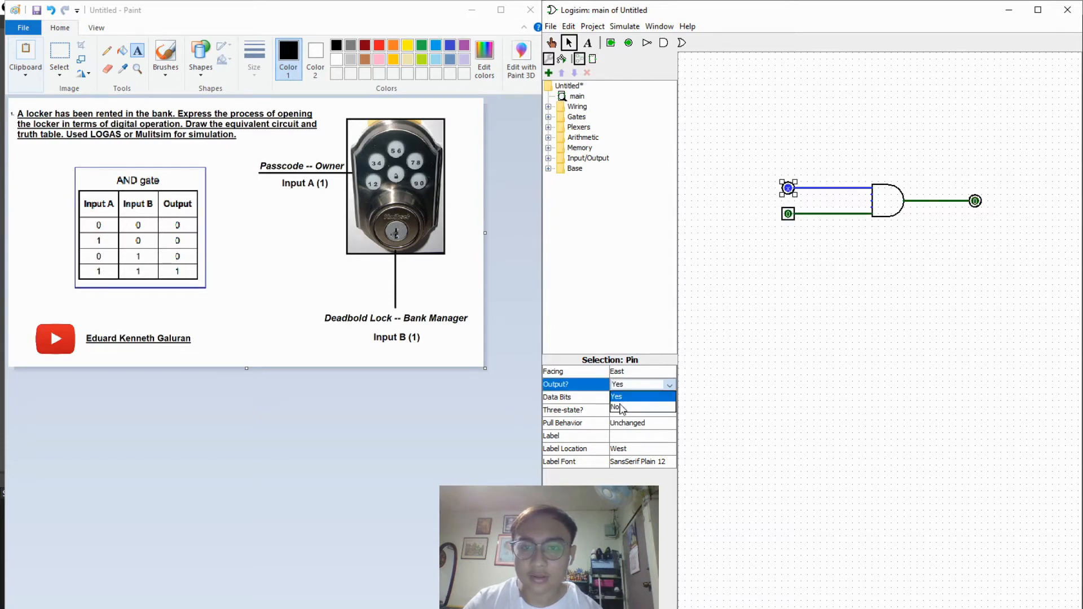
pyautogui.click(621, 408)
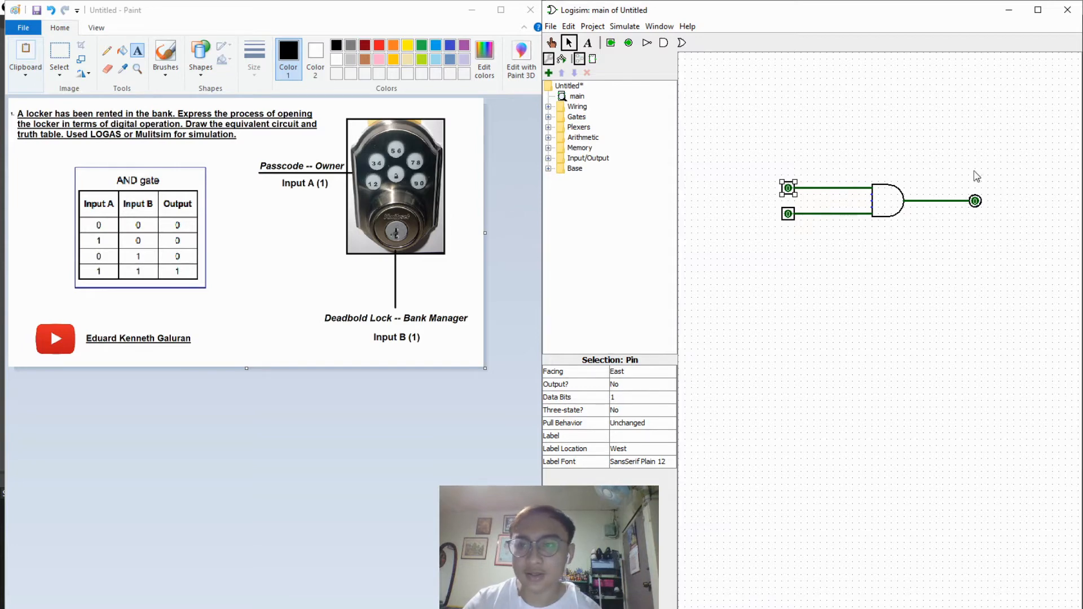
pyautogui.click(792, 282)
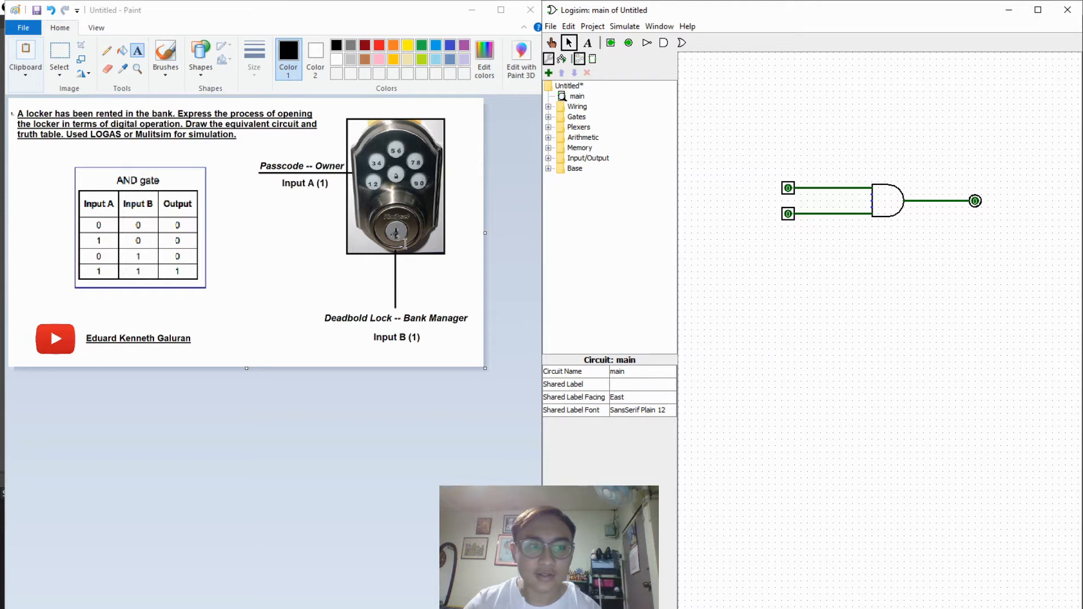
# Switch the upper pin's Output? attribute to Yes and back to No.
pyautogui.click(792, 192)
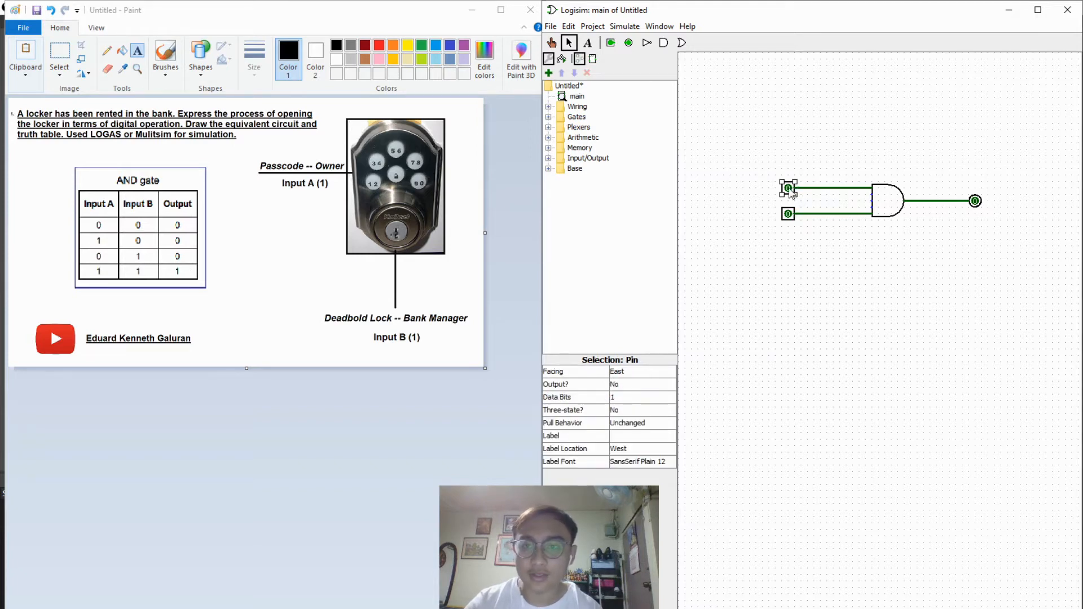
pyautogui.click(652, 385)
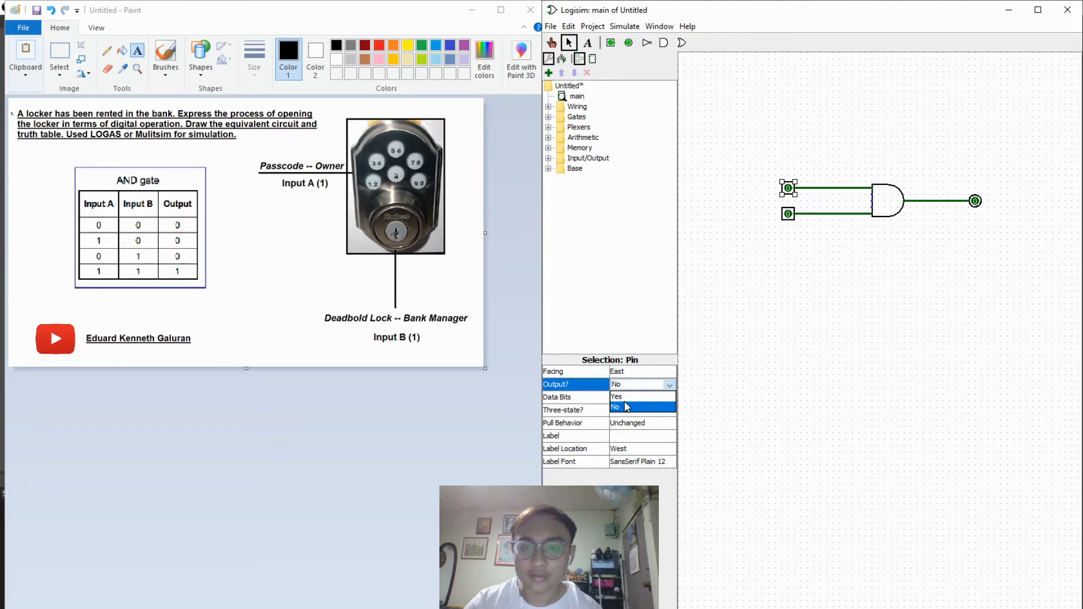
pyautogui.click(640, 409)
pyautogui.click(831, 345)
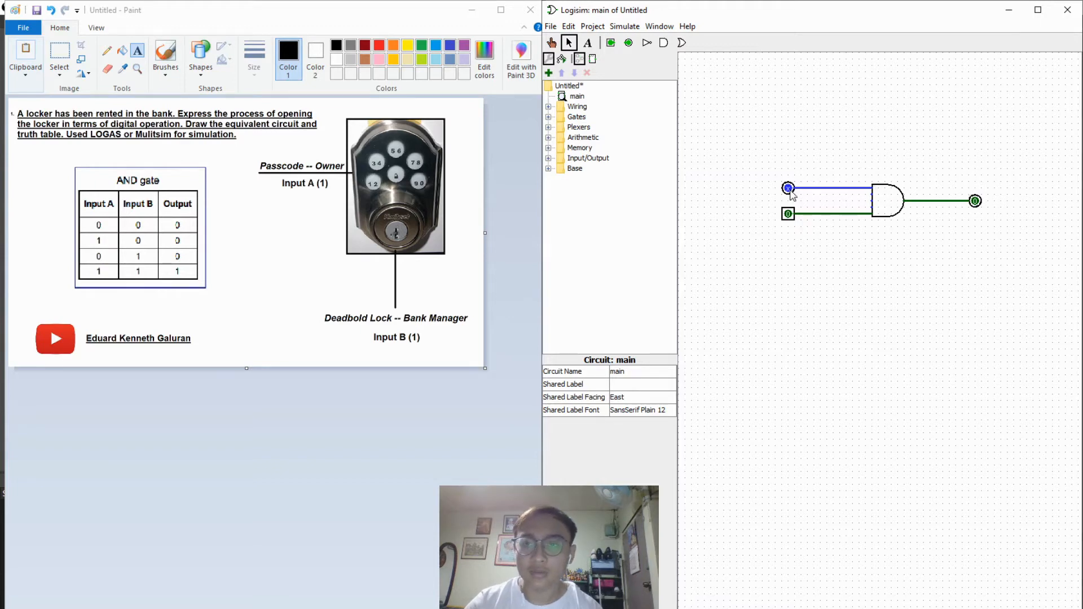
pyautogui.click(789, 189)
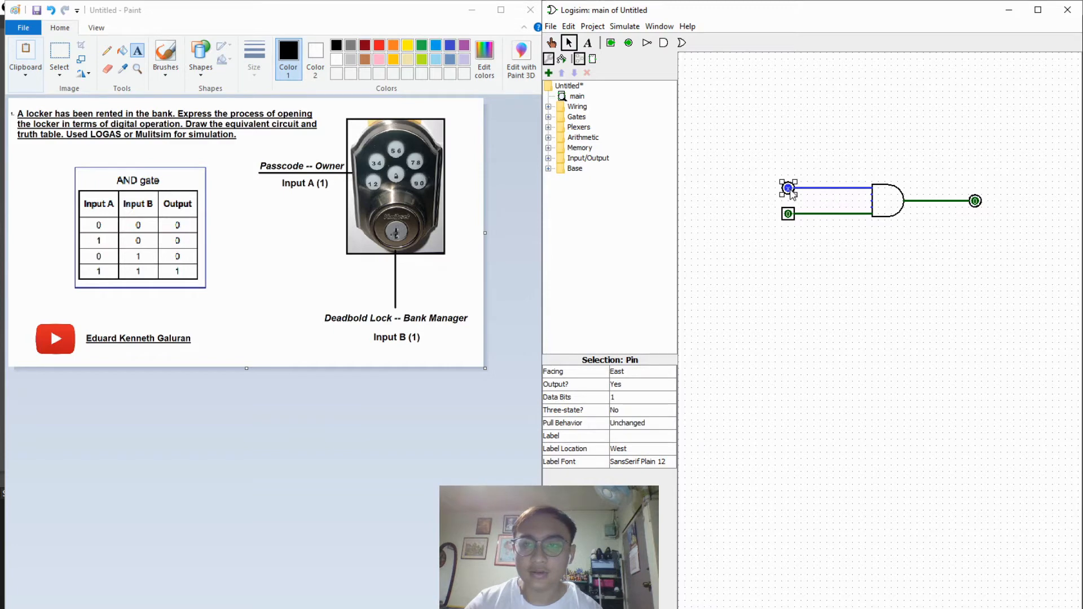
pyautogui.click(637, 385)
pyautogui.click(623, 407)
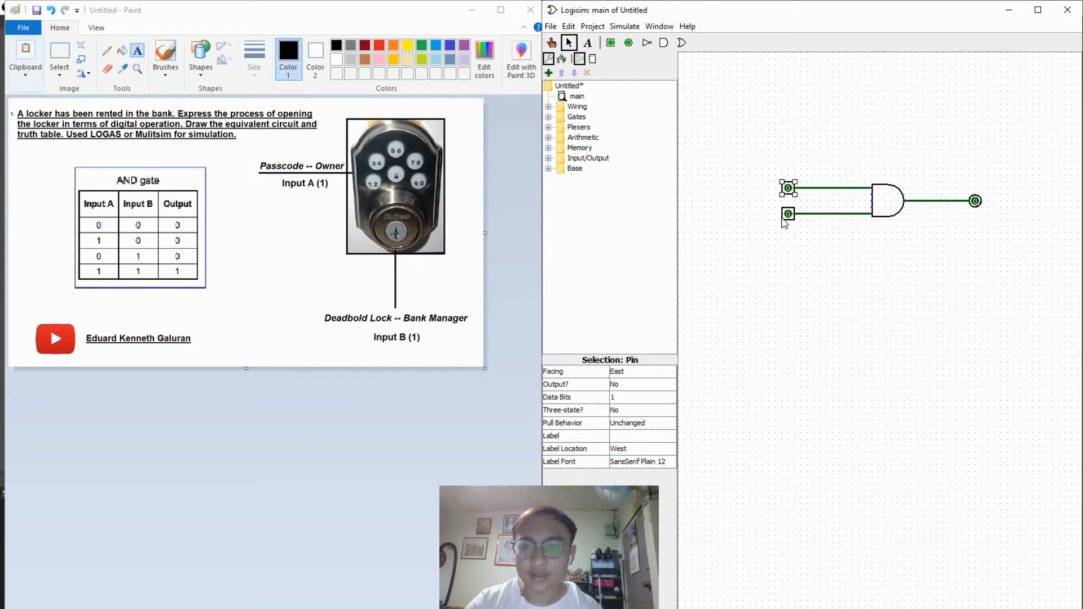
# Set the Output? attribute of the lower pin feeding the AND gate to Yes.
pyautogui.click(789, 214)
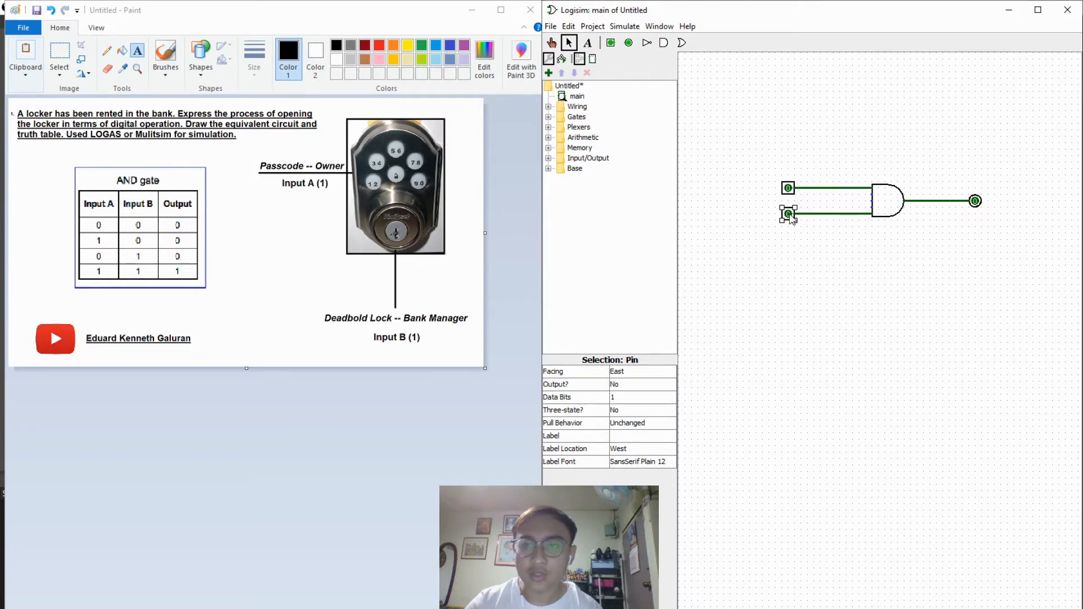
pyautogui.rightClick(789, 216)
pyautogui.click(818, 236)
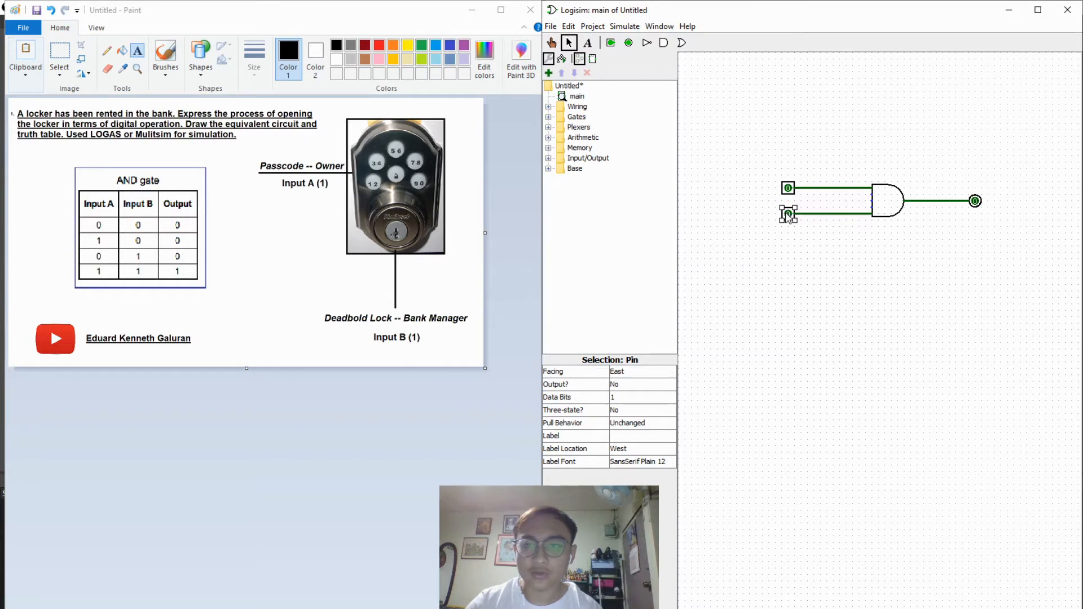
pyautogui.click(640, 385)
pyautogui.click(617, 396)
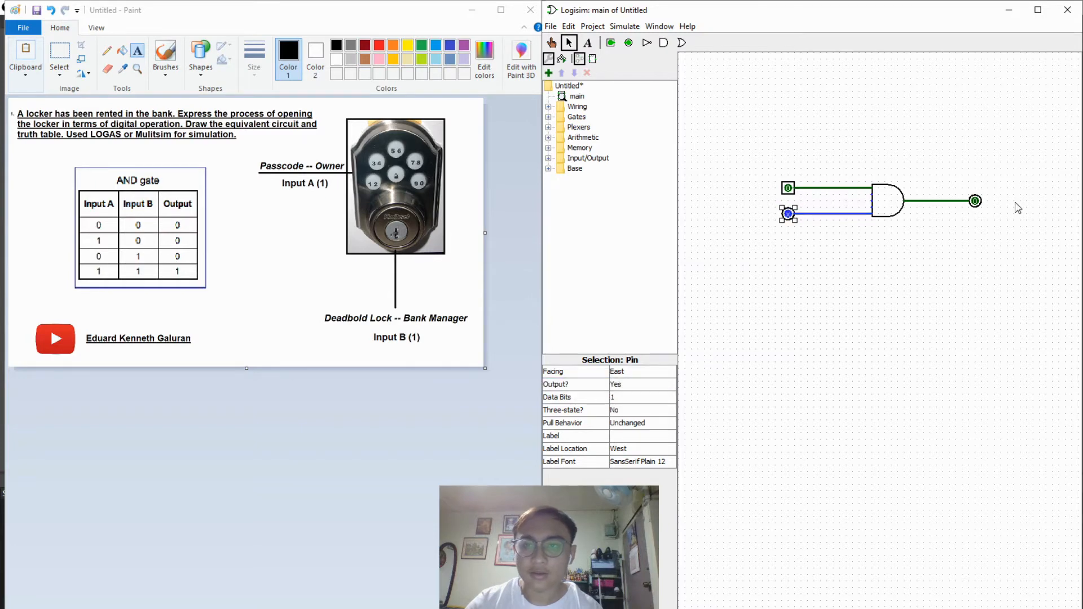
pyautogui.click(979, 263)
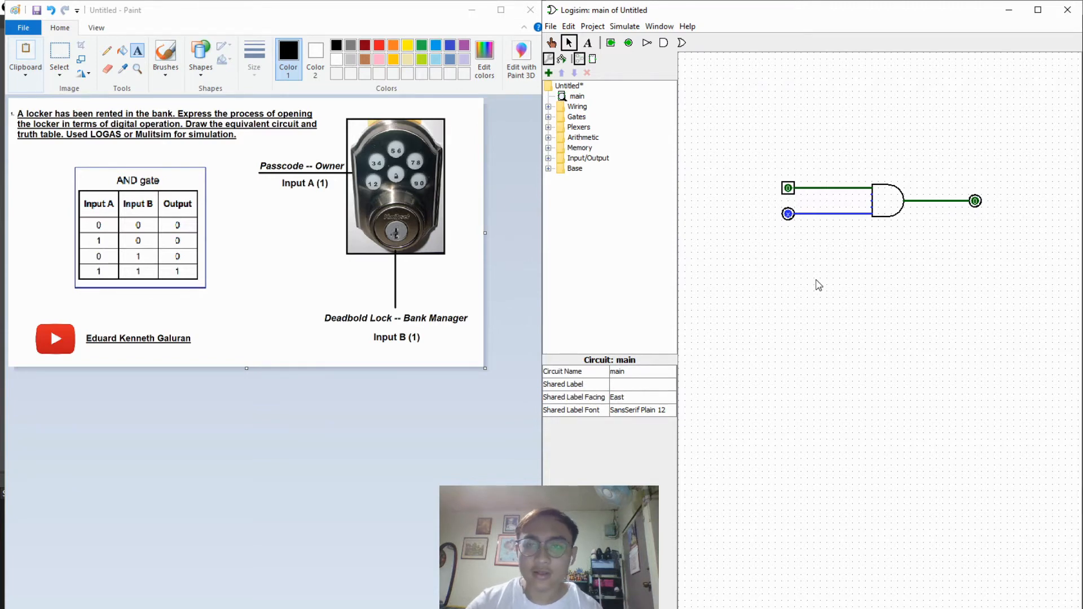
# Set the Output? attribute of the upper pin feeding the AND gate to Yes.
pyautogui.click(788, 191)
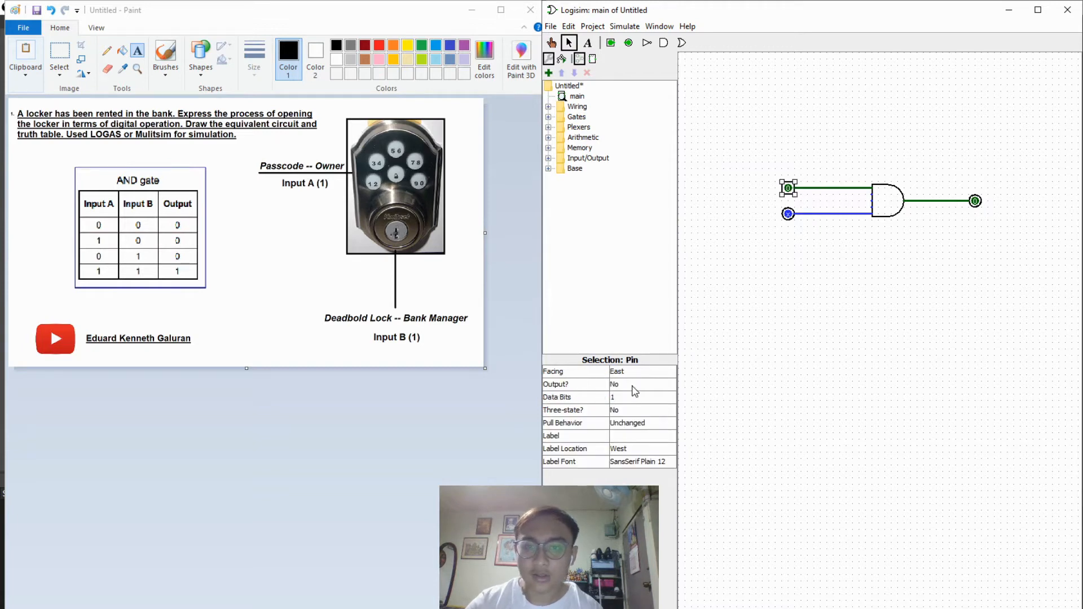
pyautogui.click(629, 388)
pyautogui.click(630, 398)
pyautogui.click(987, 174)
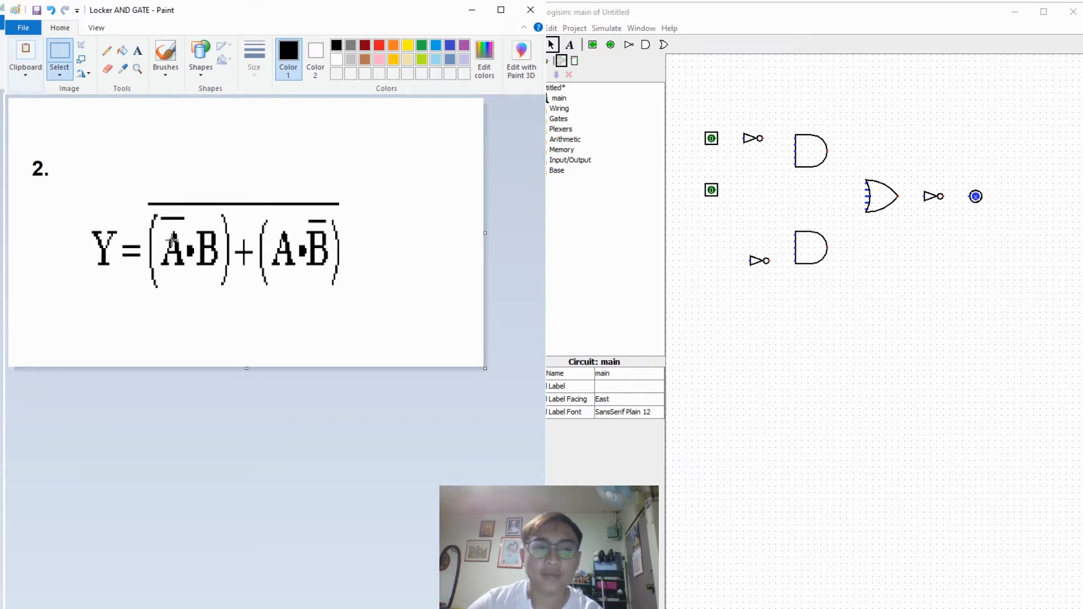
# Wire both input pins to the two AND gates, routing A through the upper gate's inverter and B through the lower gate's inverter.
pyautogui.moveTo(717, 138); pyautogui.dragTo(794, 139)
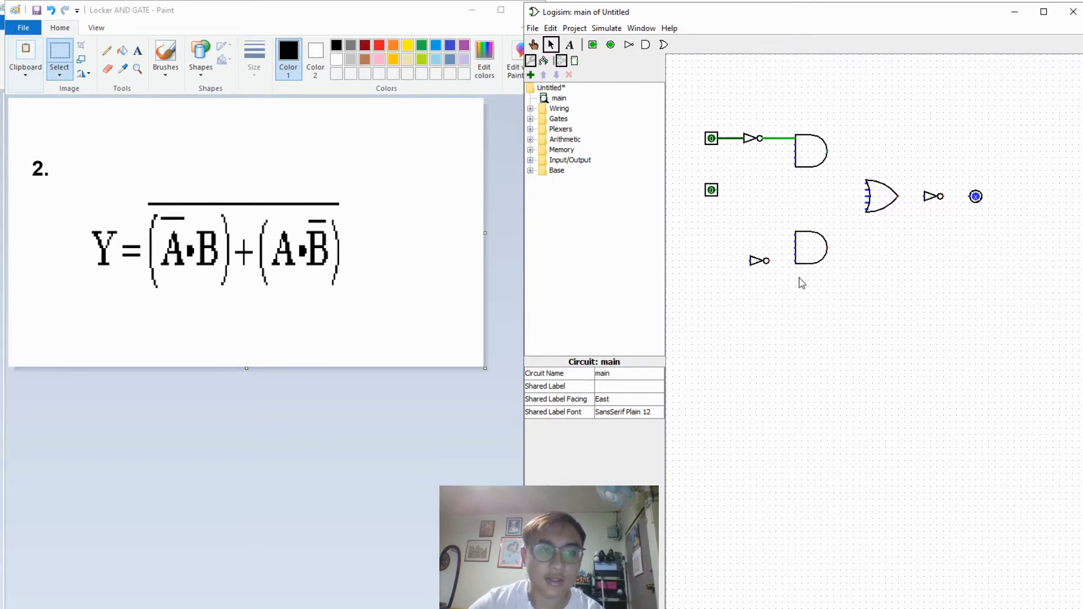
pyautogui.moveTo(721, 191); pyautogui.dragTo(795, 163)
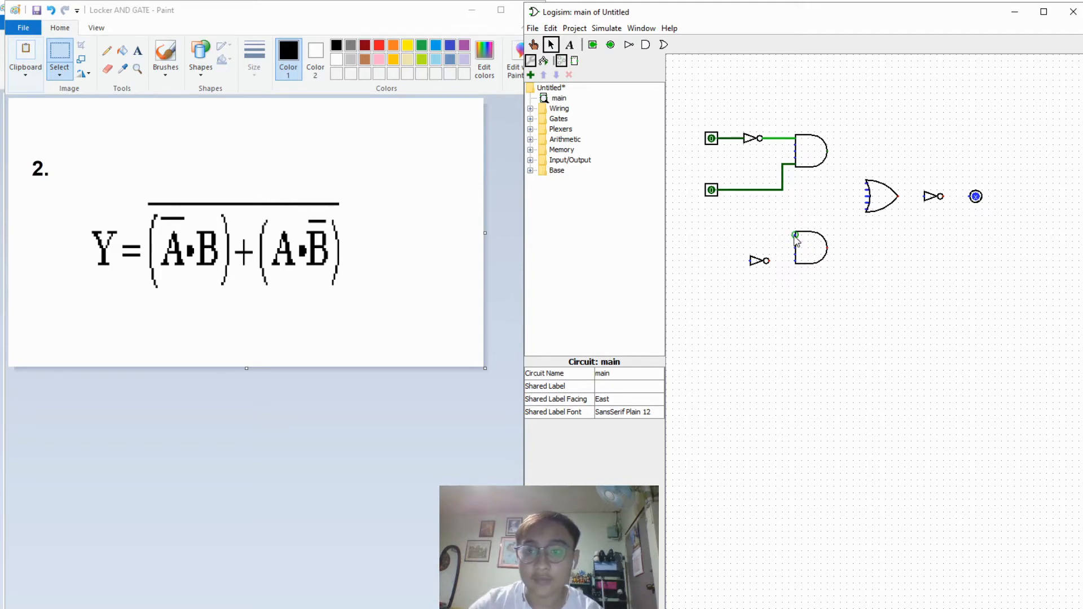
pyautogui.moveTo(797, 241); pyautogui.dragTo(736, 139)
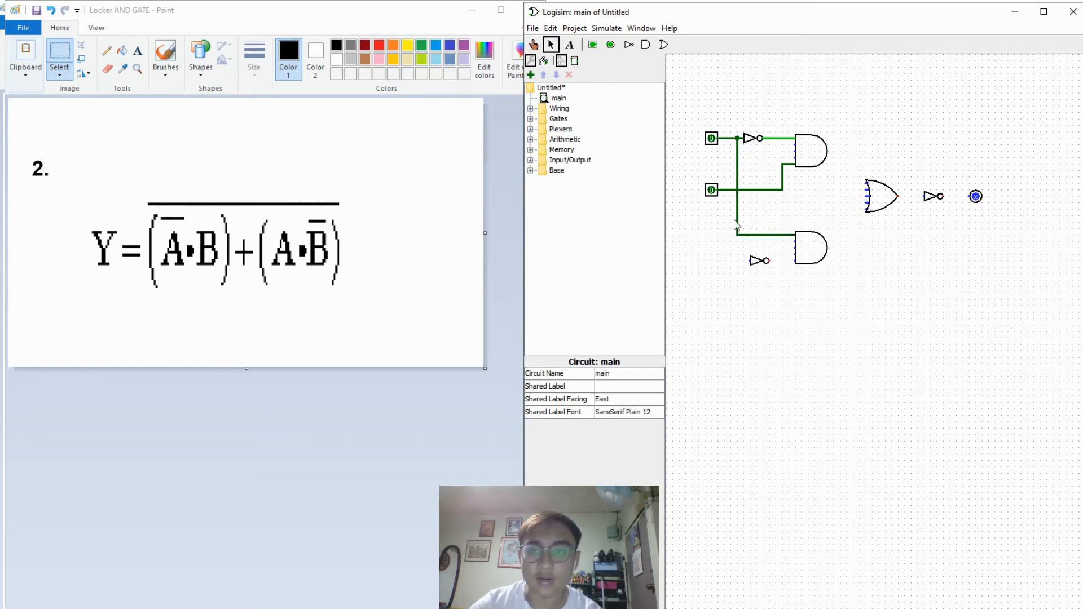
pyautogui.moveTo(724, 190); pyautogui.dragTo(795, 261)
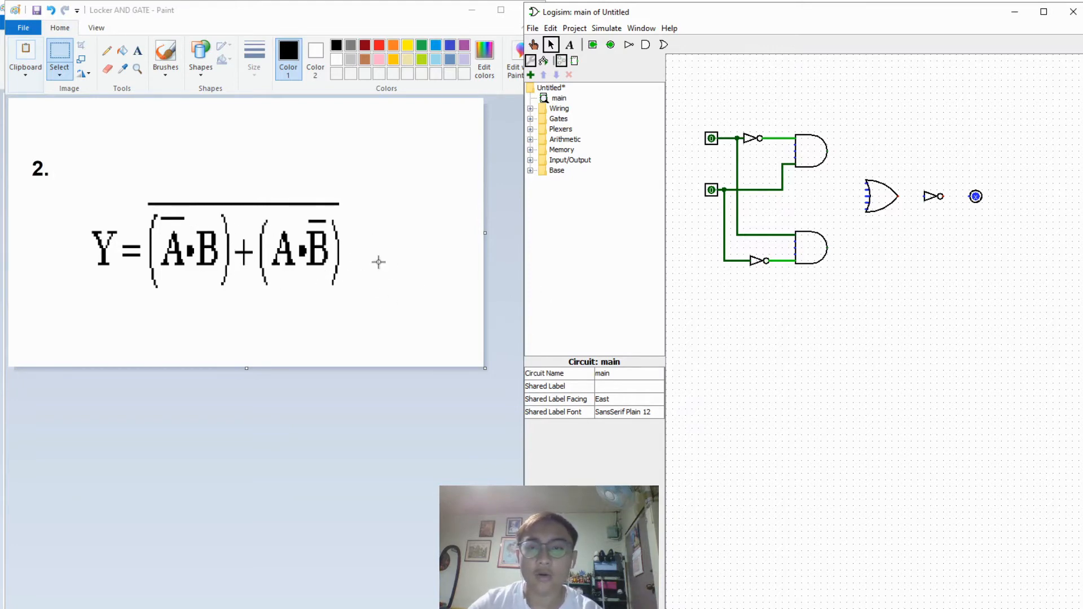
# Wire both AND gate outputs into the OR gate and connect its output through the NOT gate to the output pin.
pyautogui.moveTo(827, 152)
pyautogui.mouseDown()
pyautogui.moveTo(858, 159)
pyautogui.moveTo(846, 189)
pyautogui.moveTo(866, 189)
pyautogui.mouseUp()
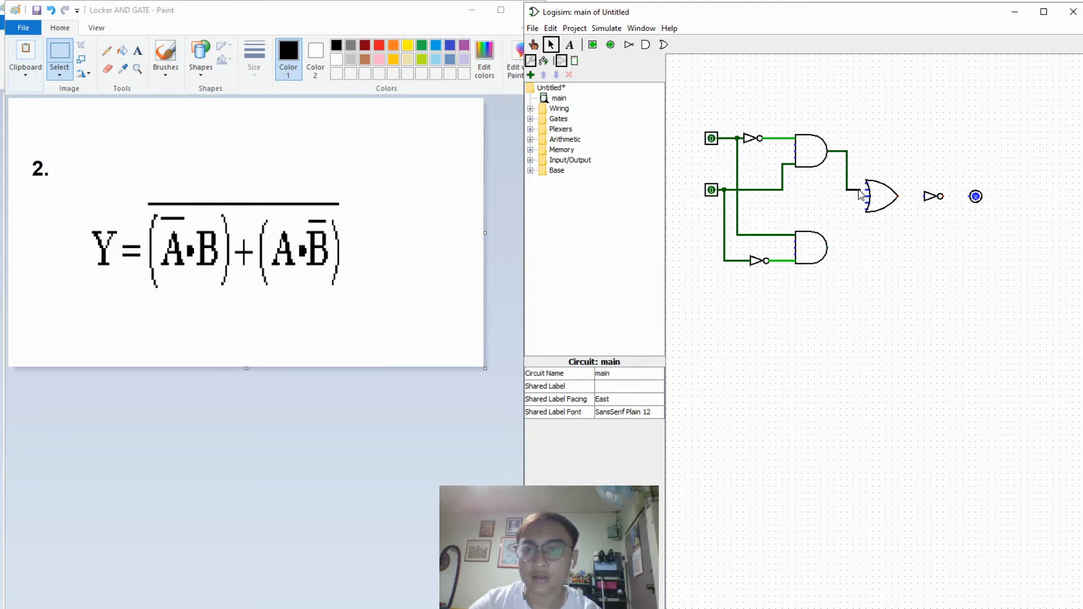
pyautogui.moveTo(828, 247)
pyautogui.mouseDown()
pyautogui.moveTo(851, 246)
pyautogui.moveTo(847, 202)
pyautogui.moveTo(866, 202)
pyautogui.mouseUp()
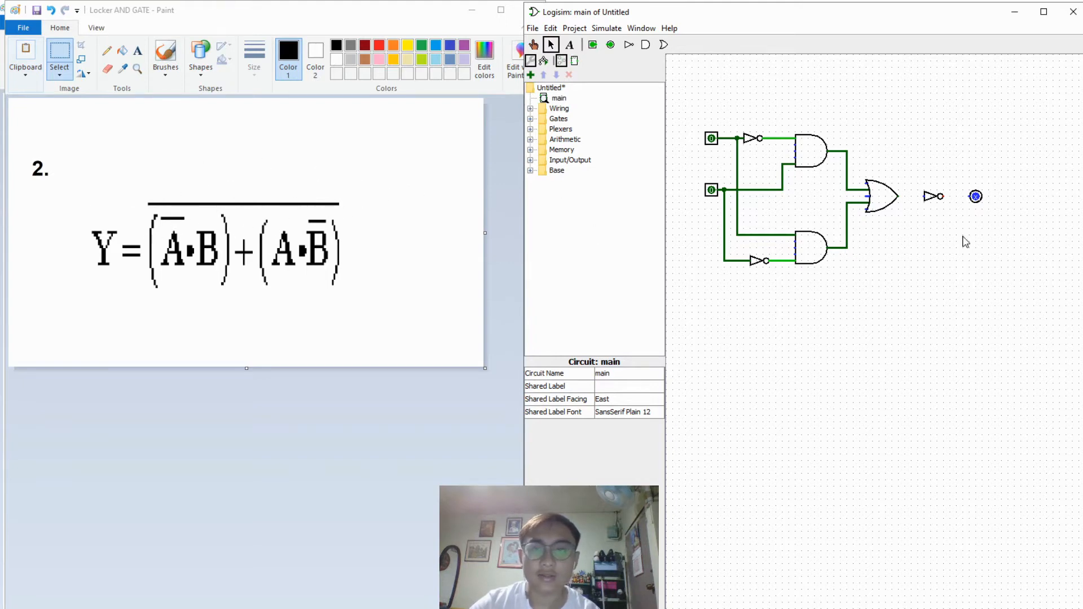
pyautogui.moveTo(906, 197); pyautogui.dragTo(925, 196)
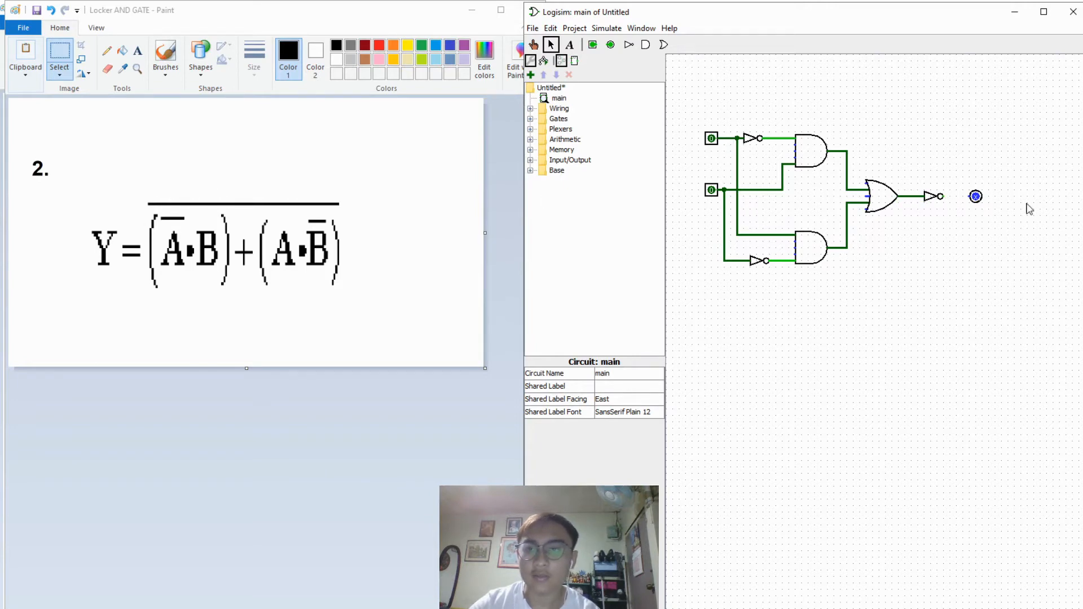
pyautogui.moveTo(940, 196); pyautogui.dragTo(976, 197)
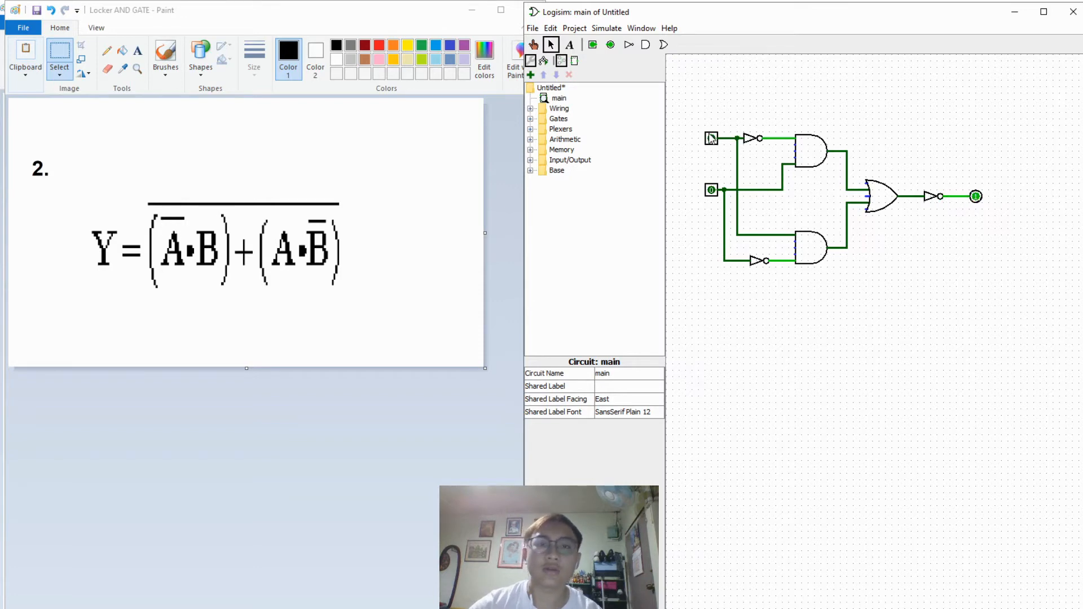
# Analyze the circuit to check its Boolean expression and truth table, and close the analysis window.
pyautogui.click(577, 29)
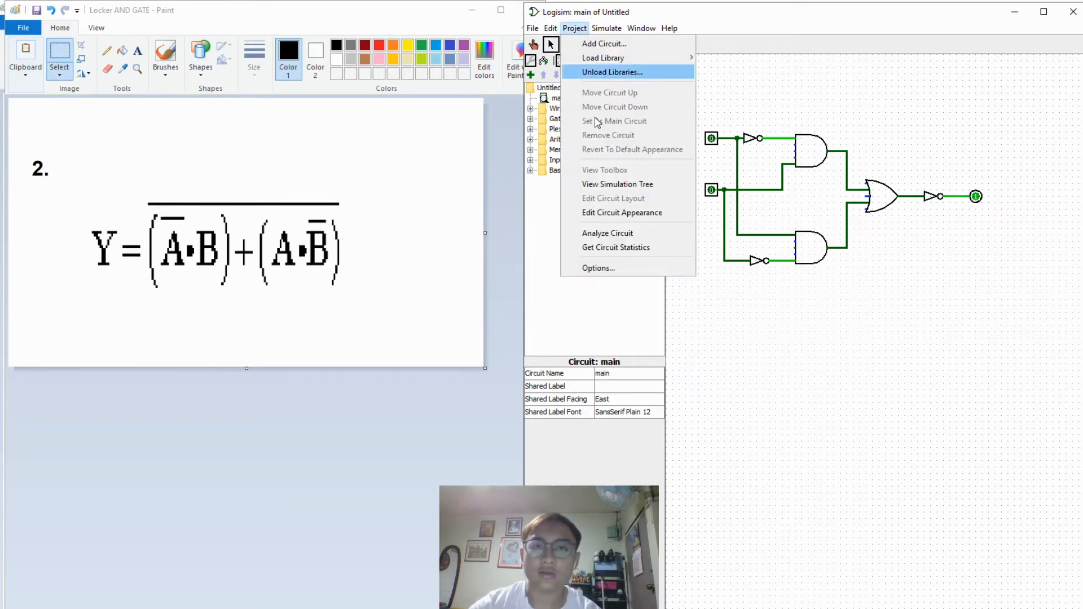
pyautogui.click(615, 234)
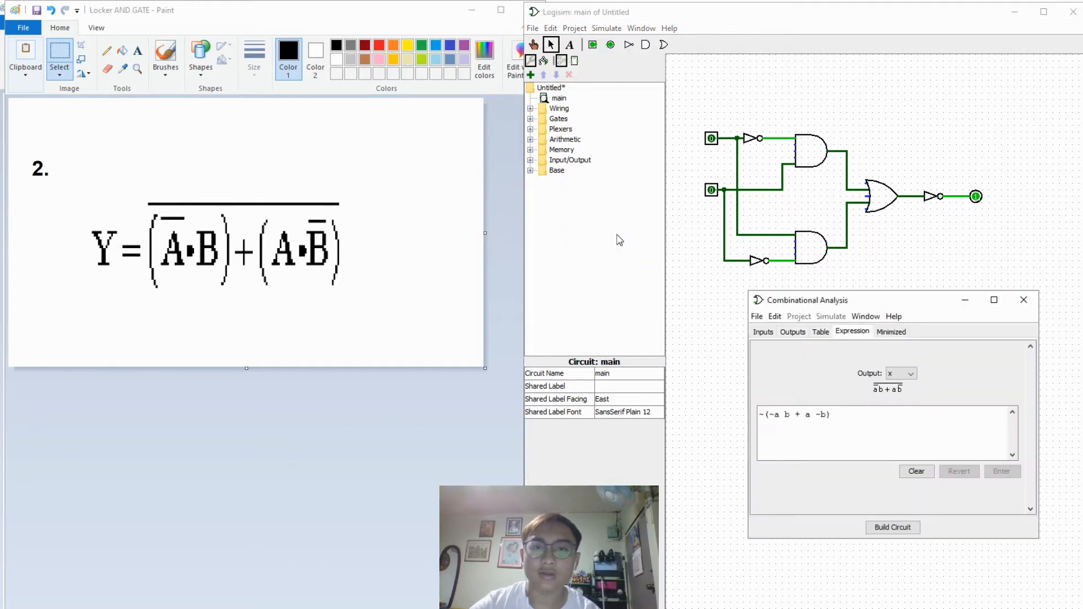
pyautogui.click(812, 432)
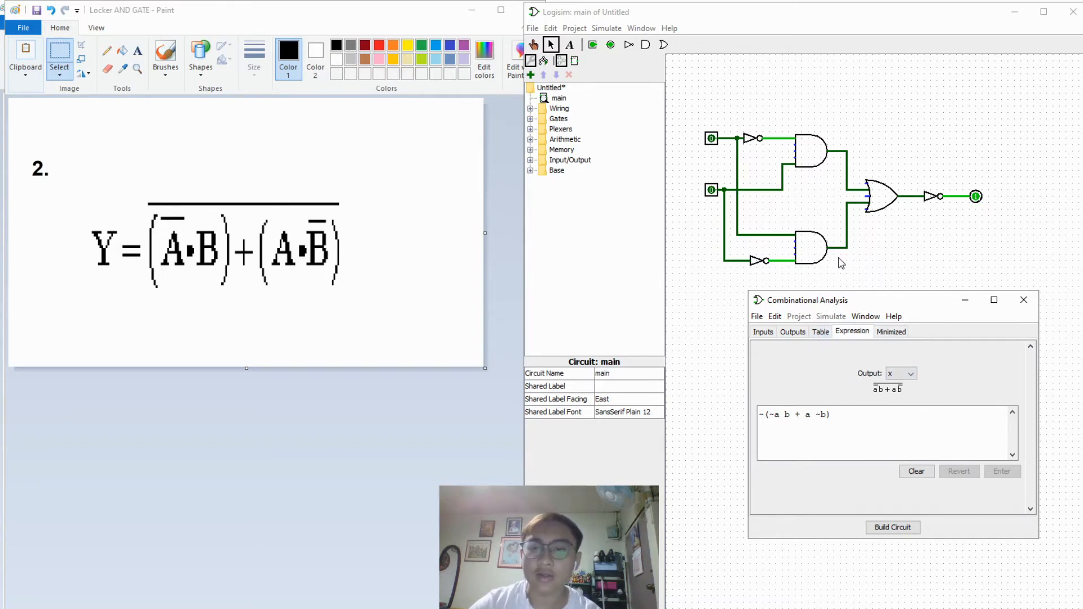
pyautogui.click(825, 333)
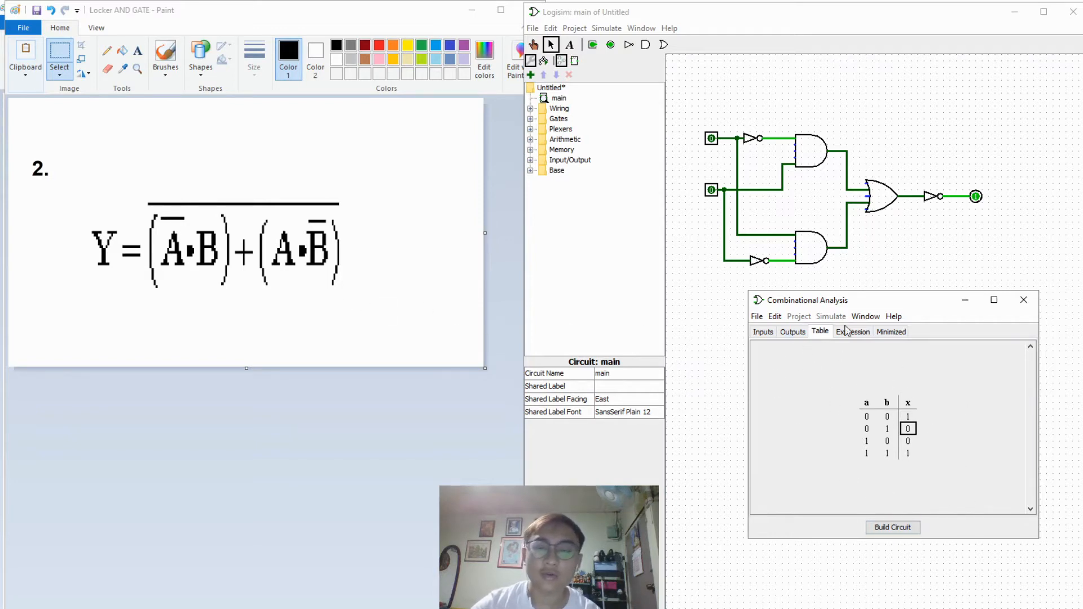
pyautogui.click(1024, 299)
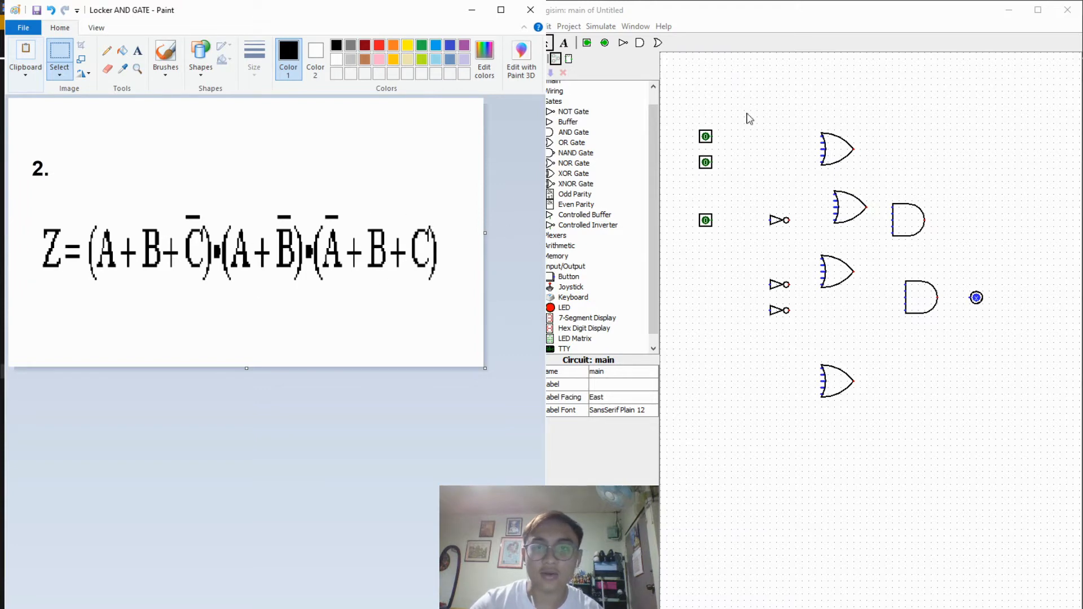
pyautogui.click(817, 19)
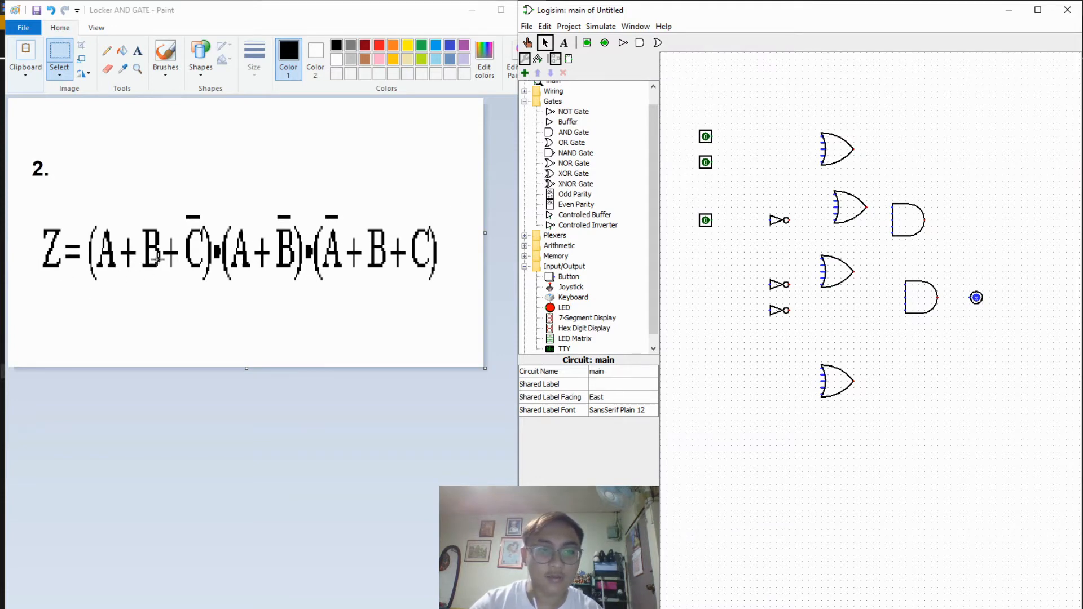
pyautogui.click(705, 141)
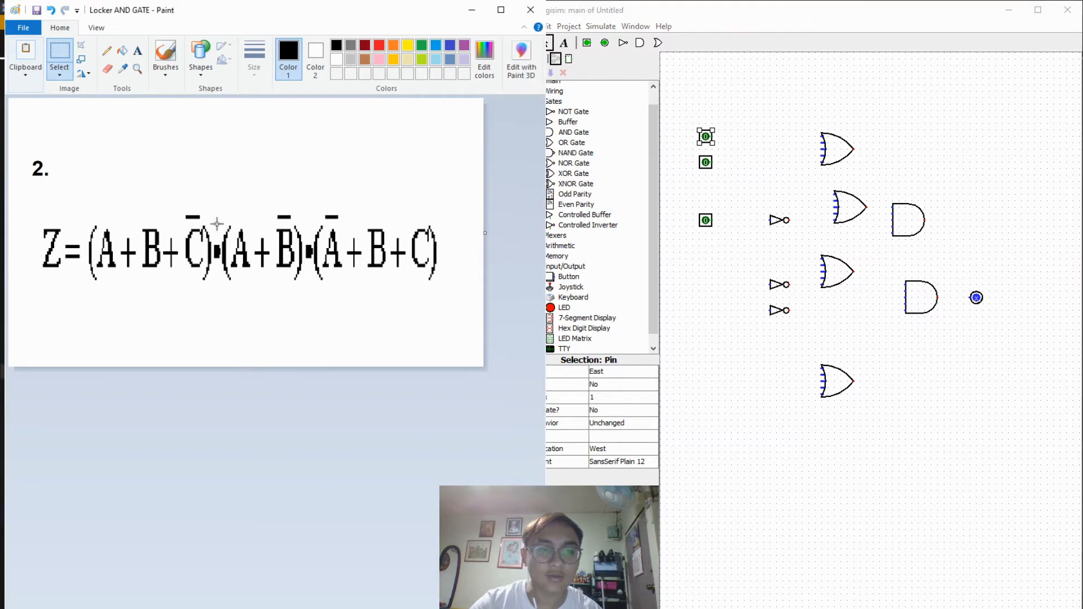
pyautogui.click(197, 217)
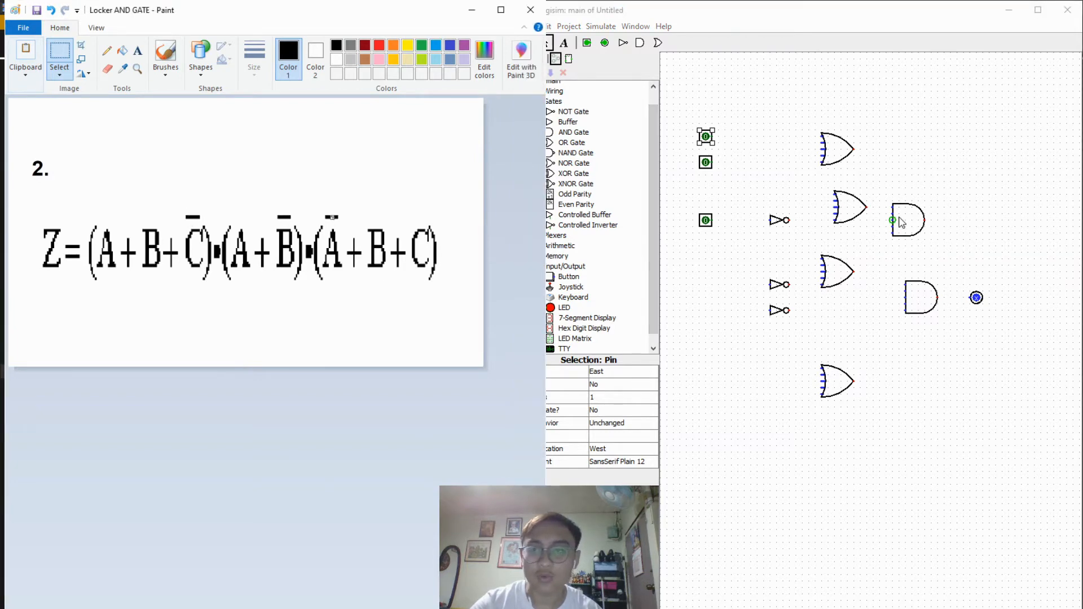
pyautogui.click(919, 297)
pyautogui.click(221, 266)
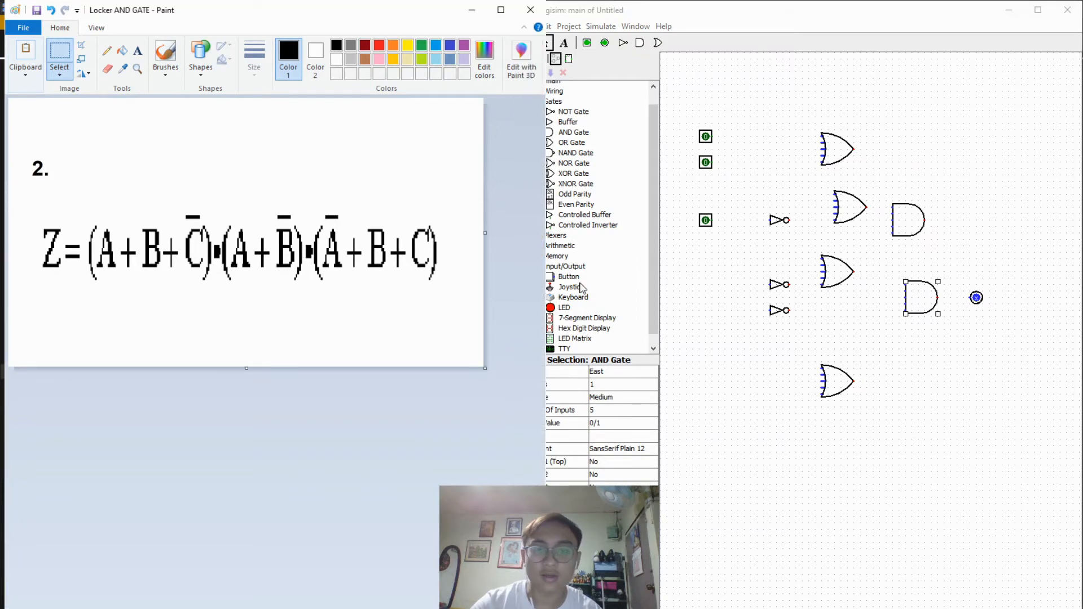
pyautogui.click(948, 440)
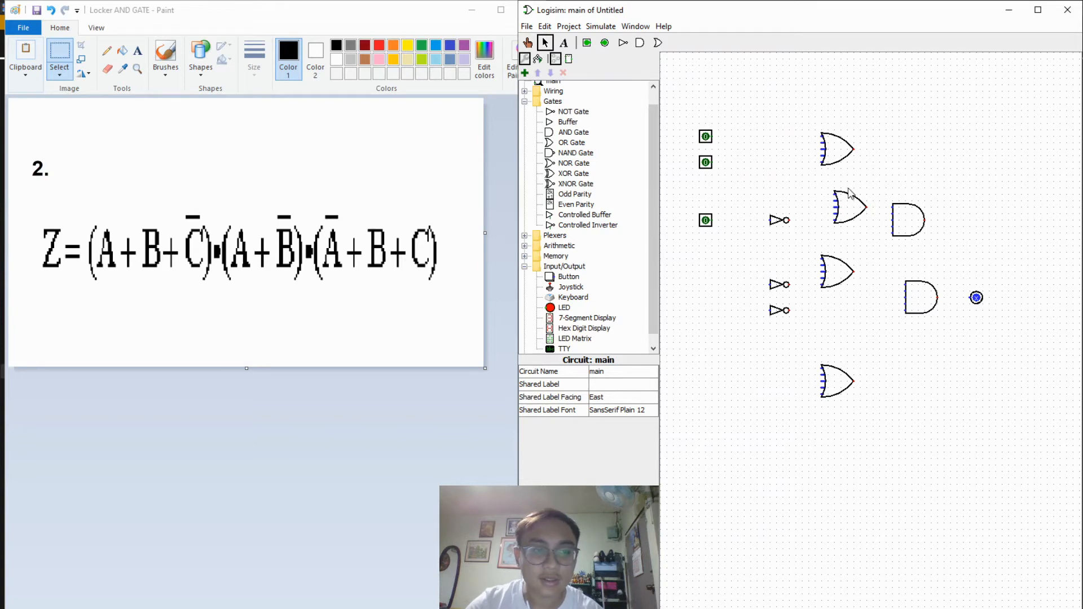
# Wire the top two input pins, A and B, into the uppermost OR gate.
pyautogui.click(706, 137)
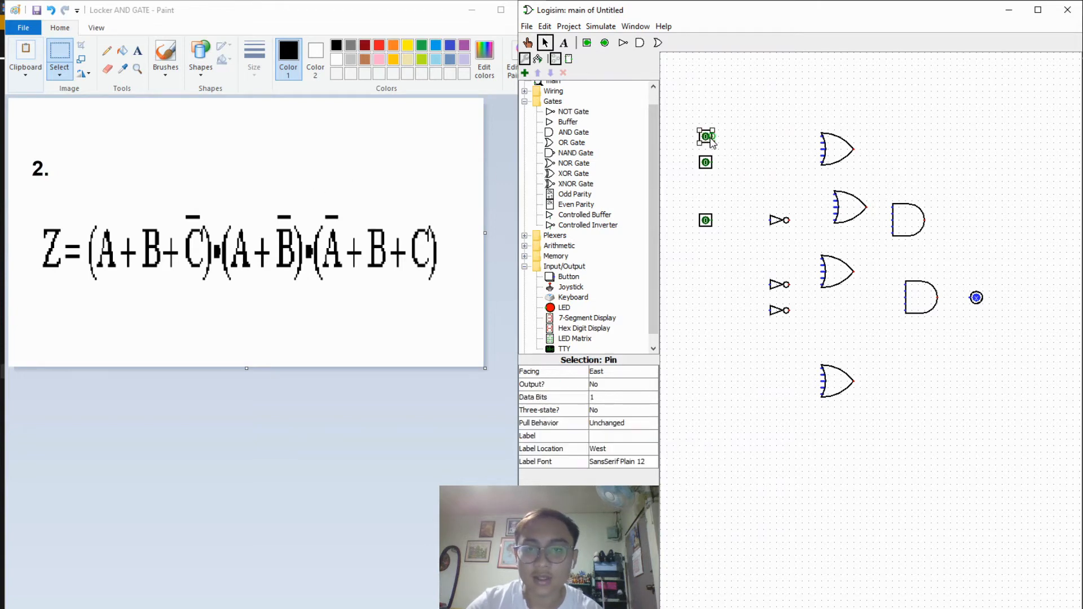
pyautogui.moveTo(713, 141); pyautogui.dragTo(822, 141)
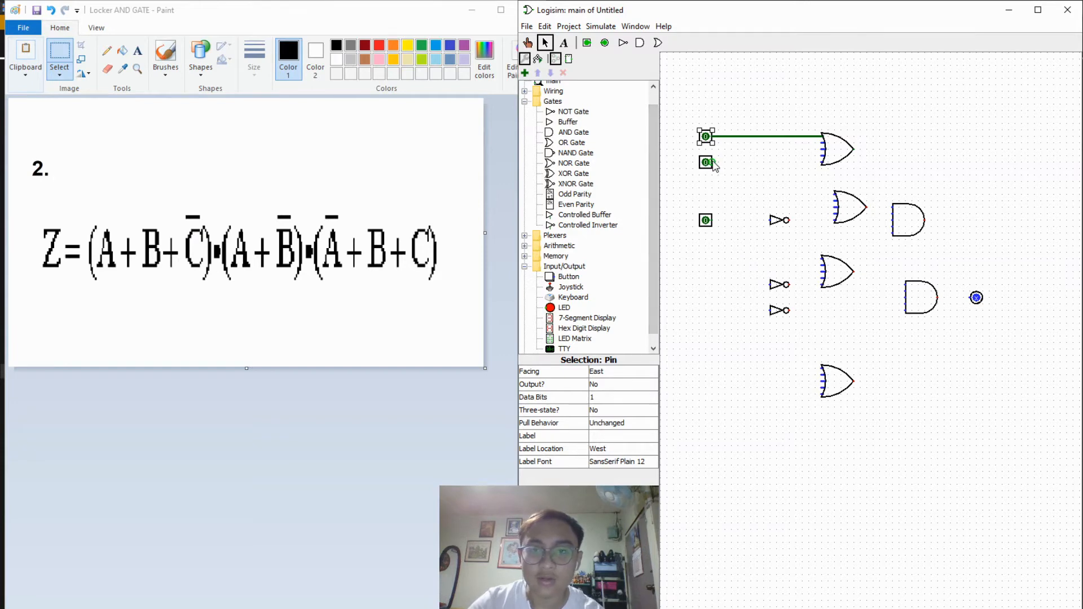
pyautogui.moveTo(713, 162); pyautogui.dragTo(822, 164)
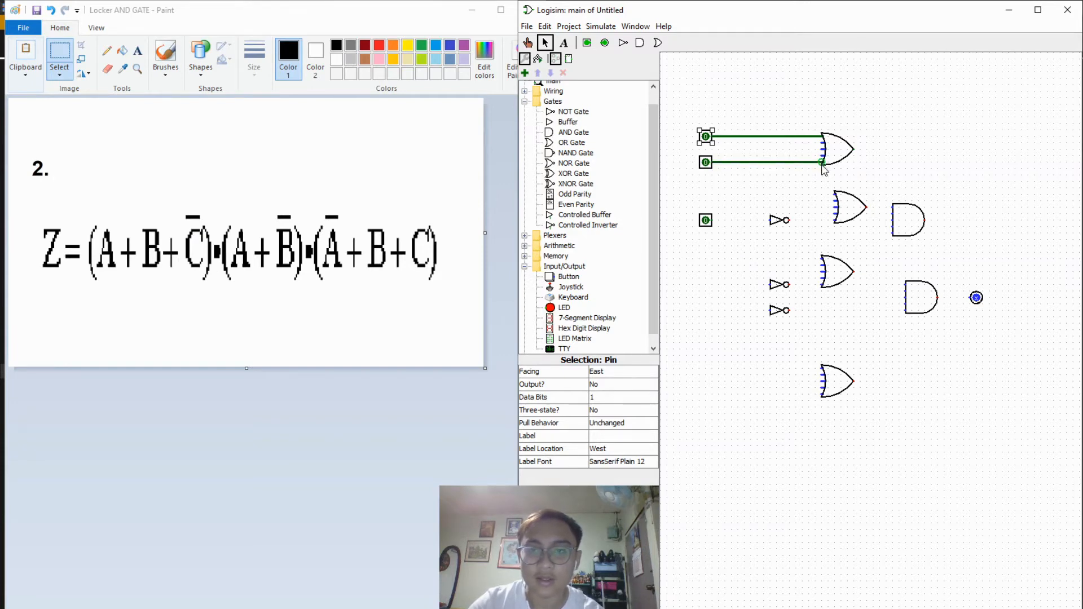
pyautogui.click(743, 201)
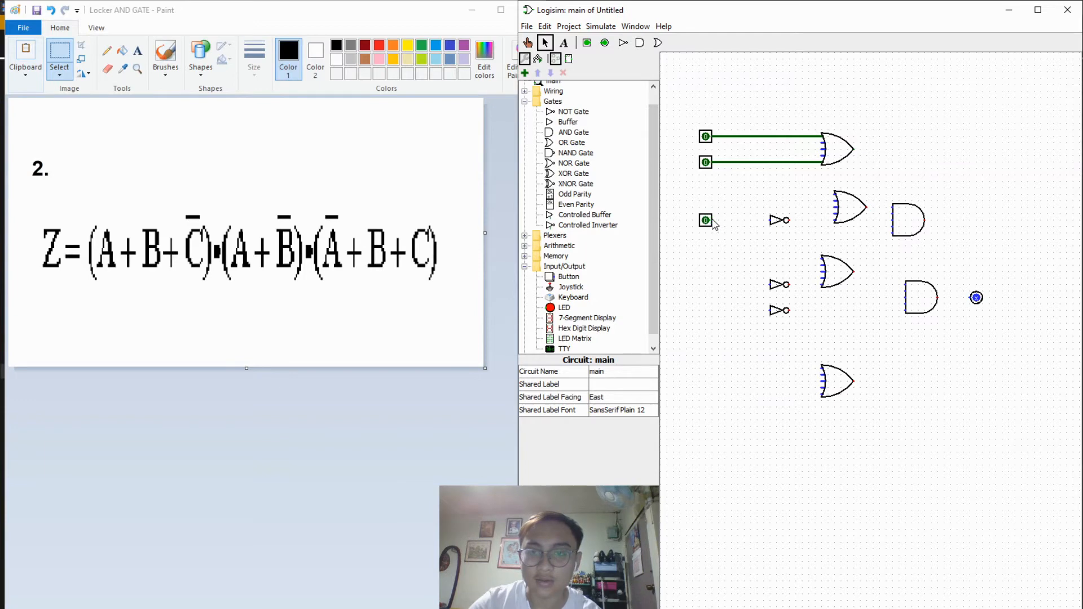
# Wire input C through the upper NOT gate into the second OR gate, and connect the uppermost OR gate's output to that gate's upper input.
pyautogui.moveTo(712, 221); pyautogui.dragTo(770, 220)
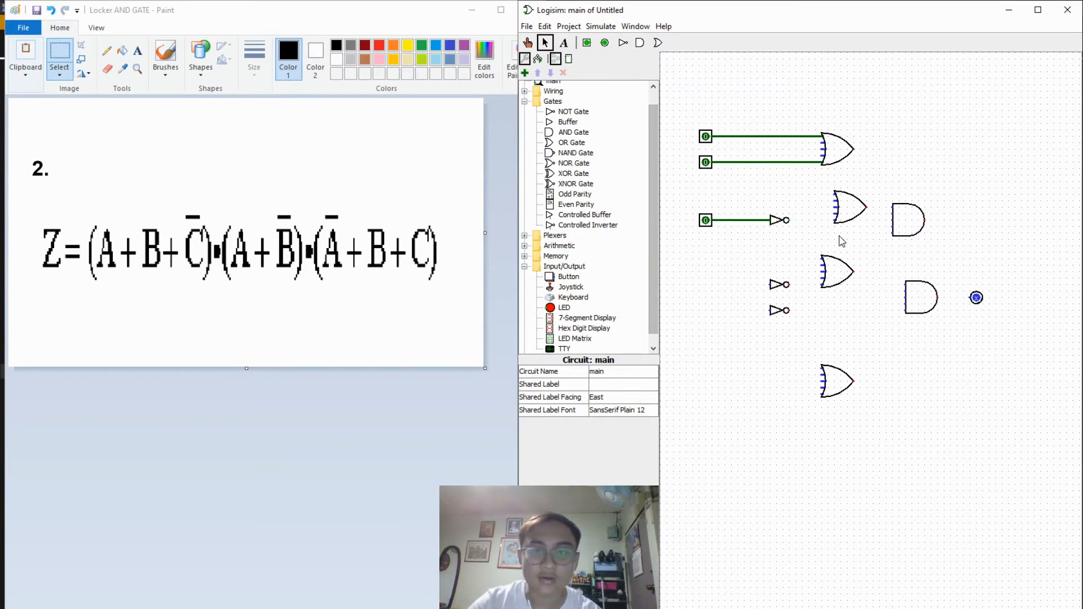
pyautogui.moveTo(793, 222); pyautogui.dragTo(834, 220)
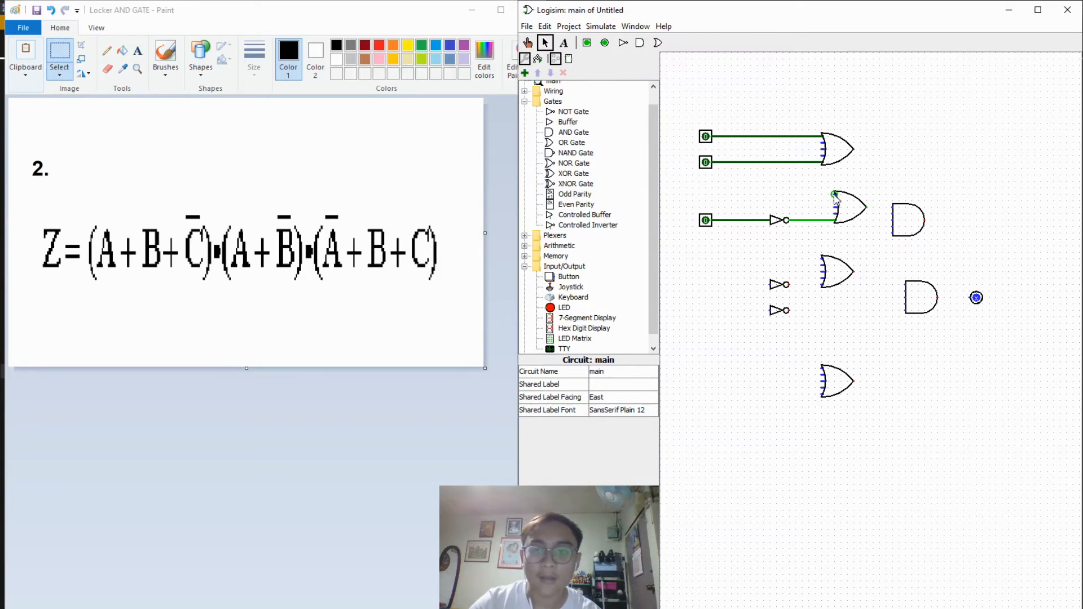
pyautogui.click(854, 152)
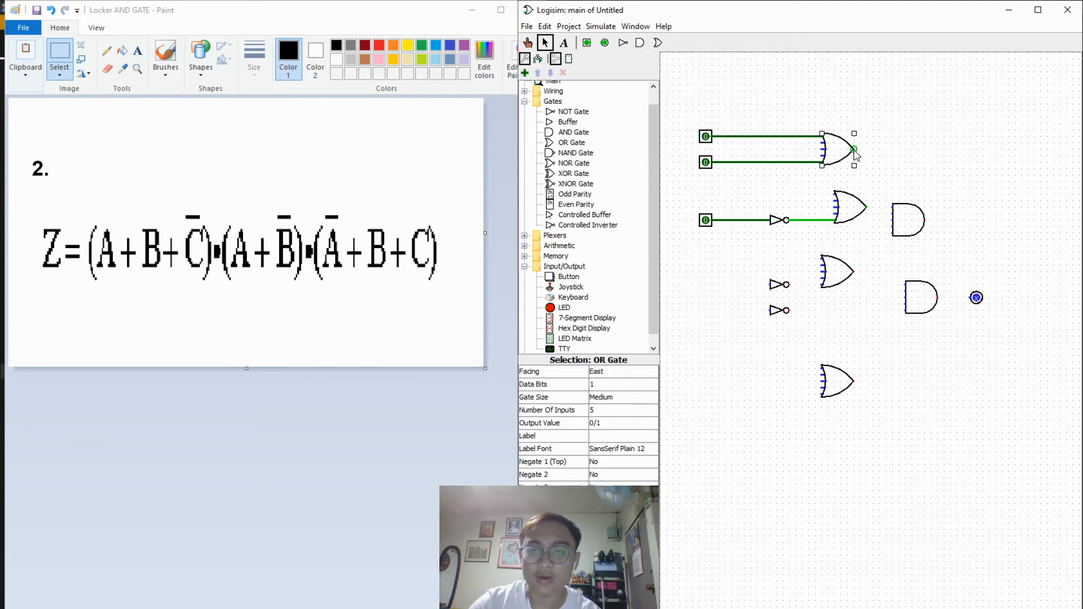
pyautogui.moveTo(855, 151); pyautogui.dragTo(822, 196)
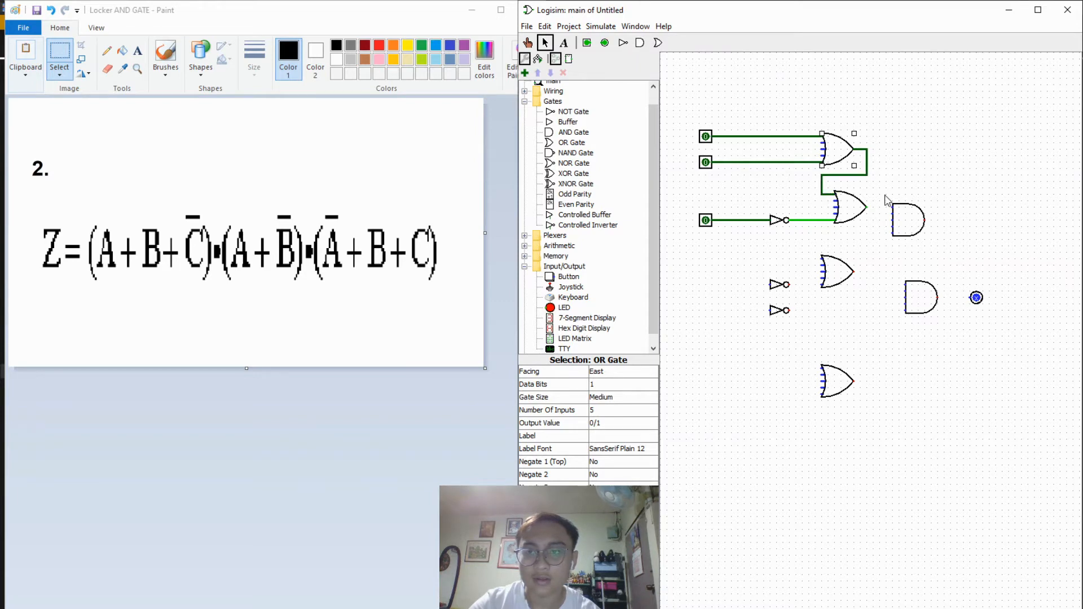
# Branch A directly into the third OR gate and B through the middle NOT gate into the same OR gate.
pyautogui.click(923, 169)
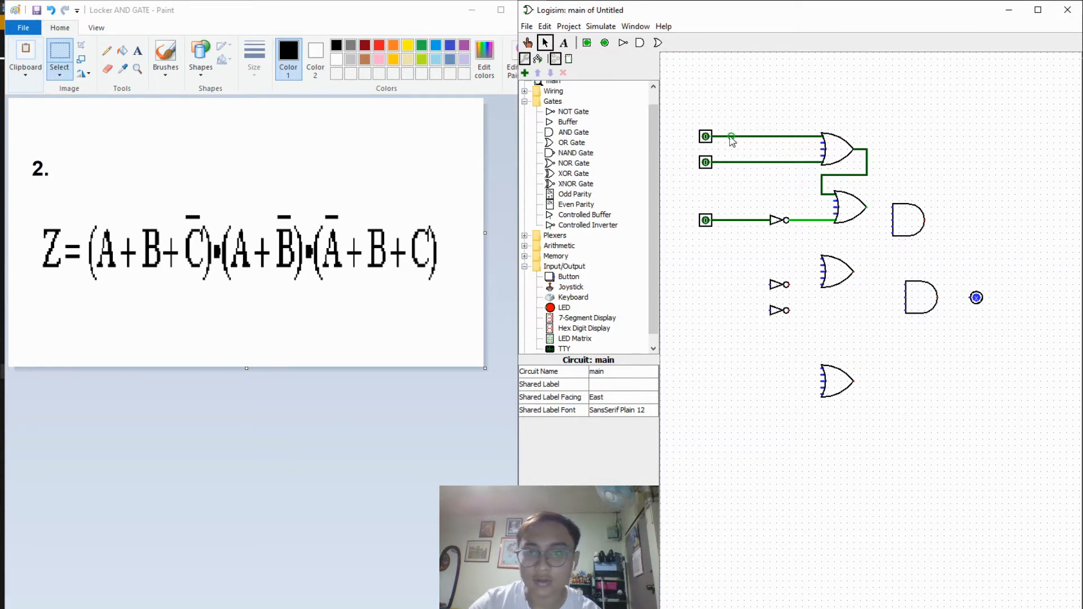
pyautogui.moveTo(802, 137); pyautogui.dragTo(823, 261)
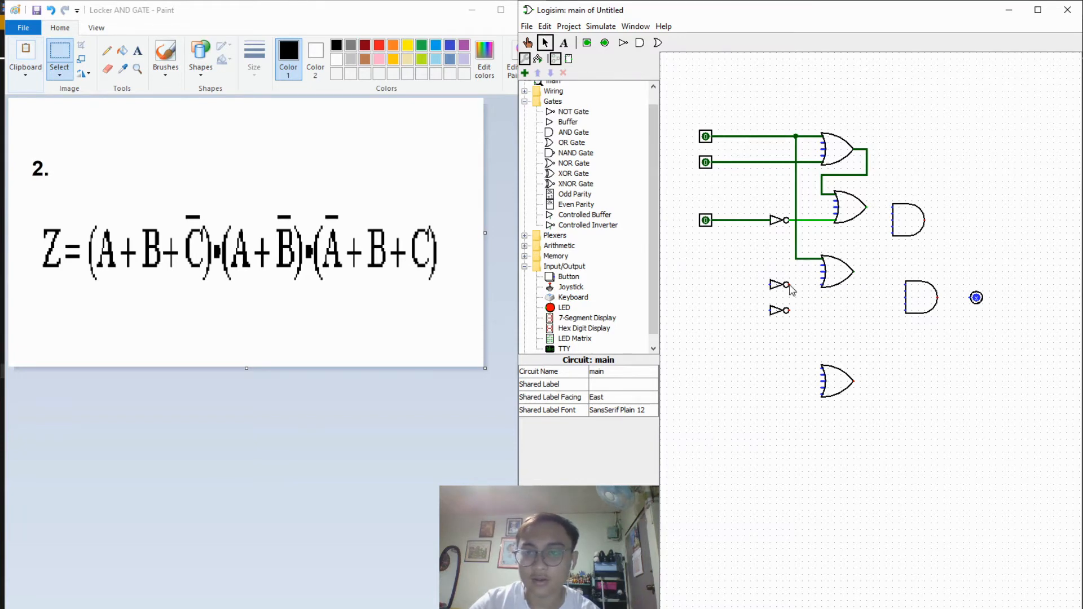
pyautogui.moveTo(790, 285); pyautogui.dragTo(763, 162)
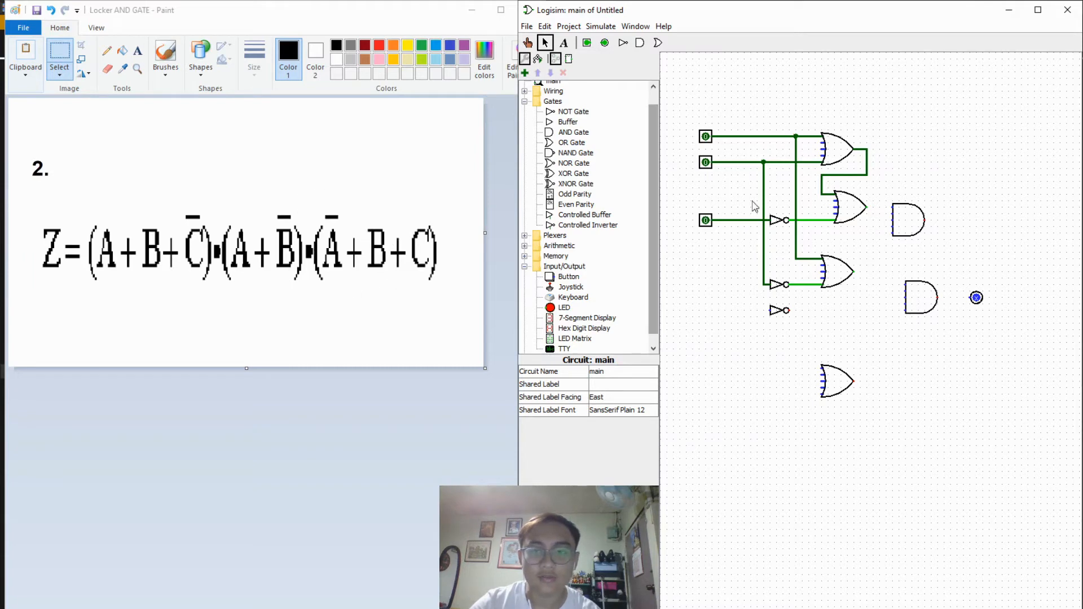
# Add an OR gate above the bottom one and align it so the lowest NOT gate's output wires straight into its upper input.
pyautogui.click(568, 143)
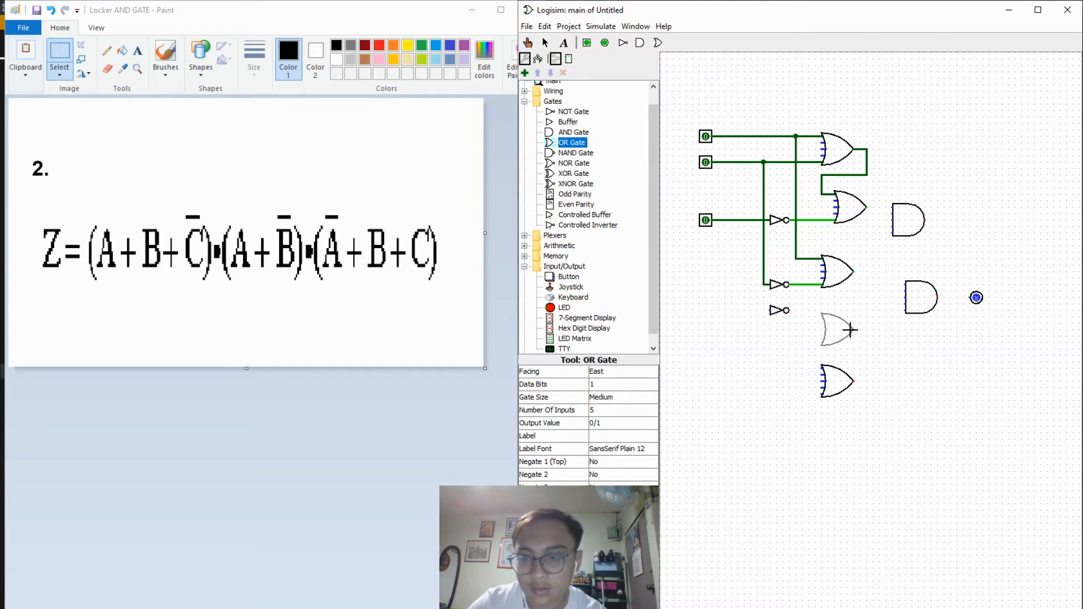
pyautogui.click(853, 329)
pyautogui.click(939, 390)
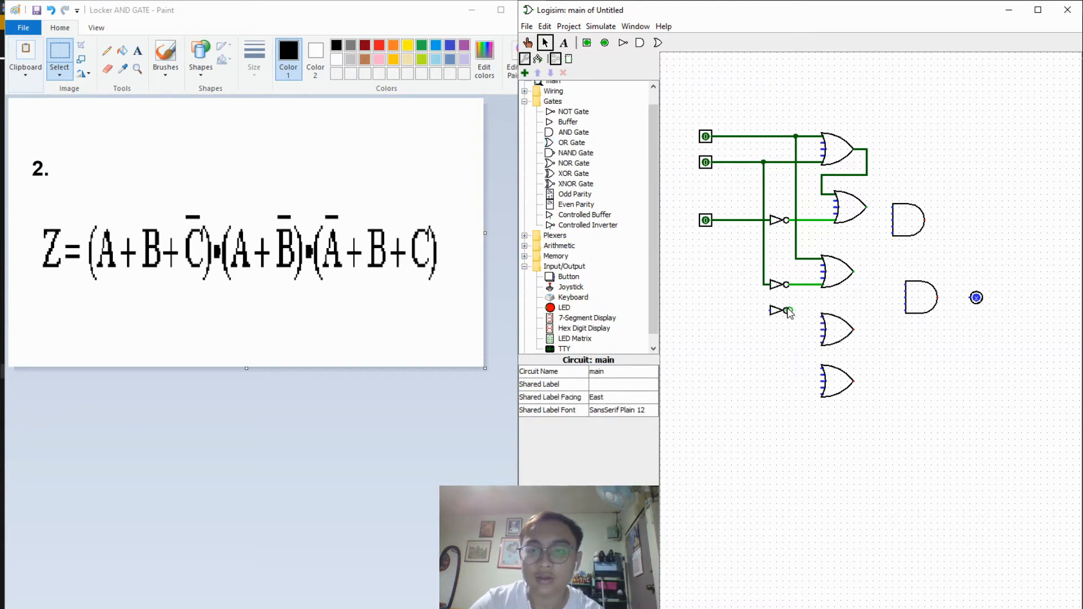
pyautogui.click(787, 310)
pyautogui.moveTo(840, 327); pyautogui.dragTo(822, 310)
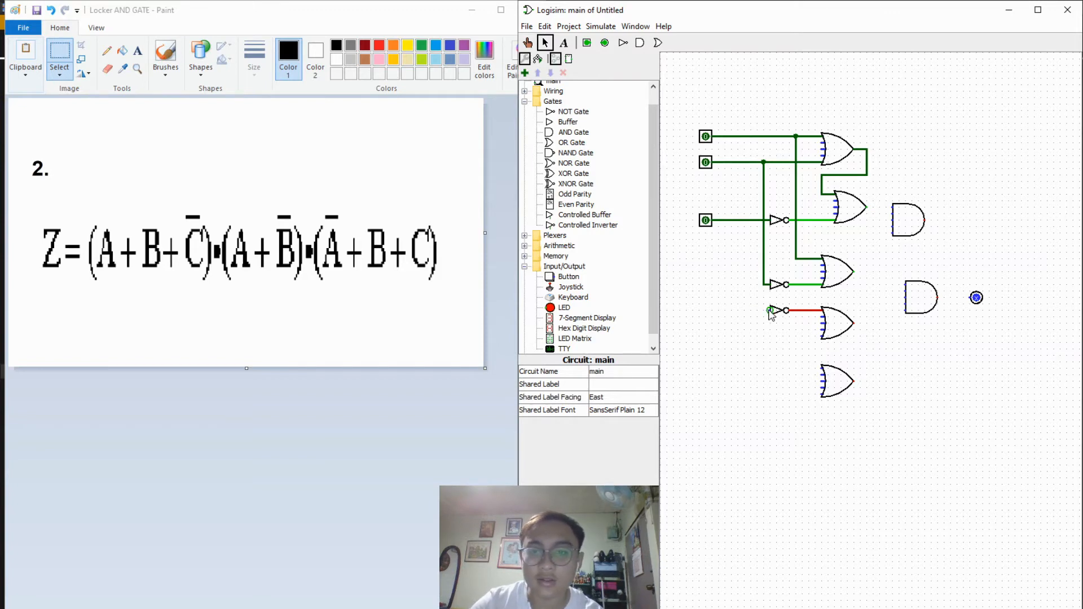
# Branch A into the lowest NOT gate's input and B into the lower input of the newly added OR gate.
pyautogui.moveTo(769, 310); pyautogui.dragTo(743, 142)
pyautogui.moveTo(747, 145); pyautogui.dragTo(744, 136)
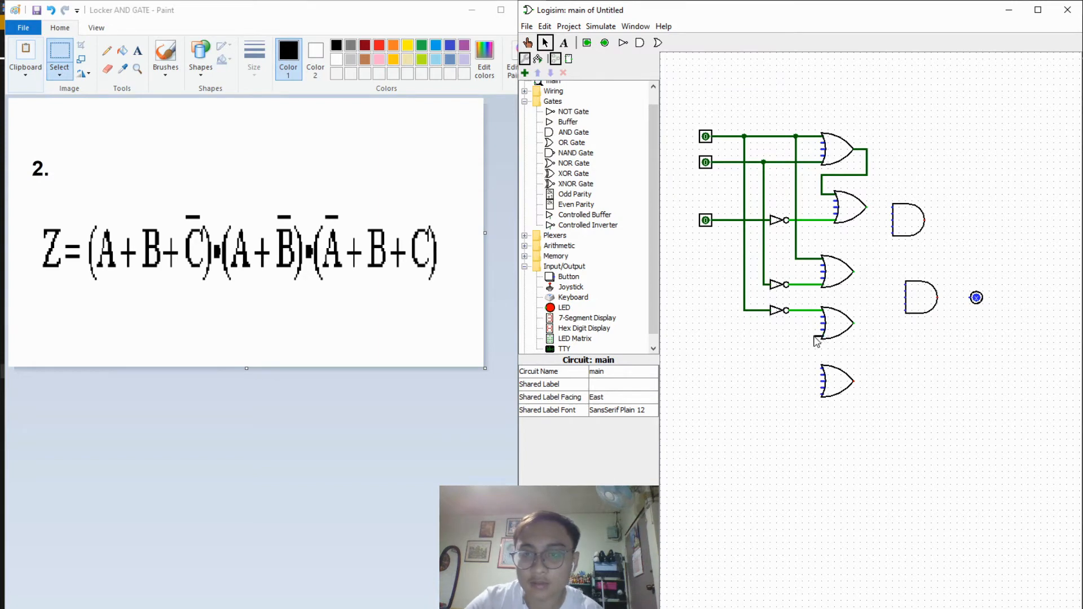
pyautogui.moveTo(816, 336); pyautogui.dragTo(731, 163)
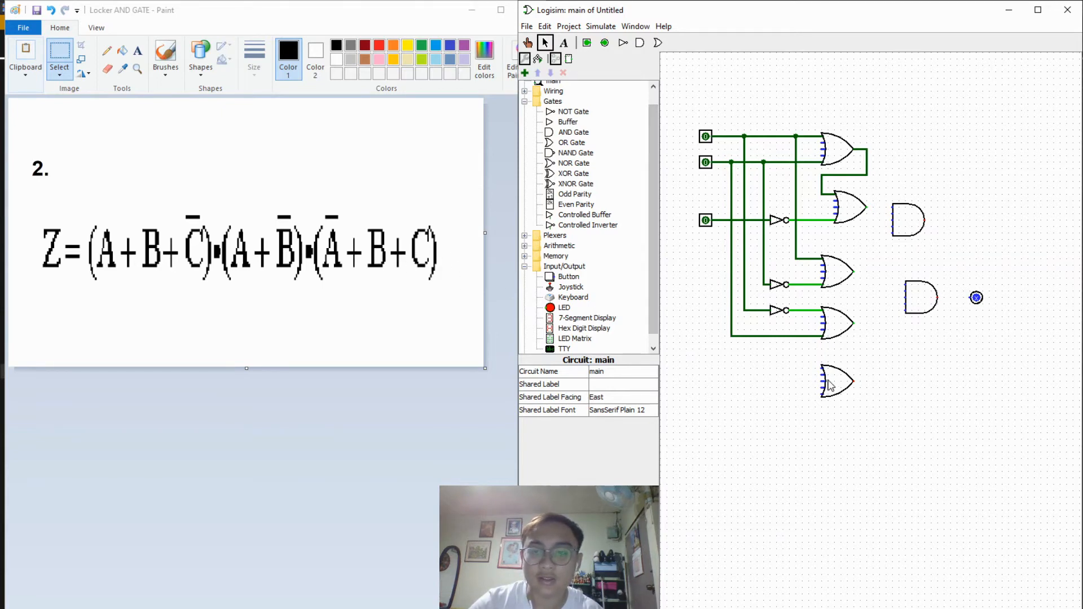
# Wire input C and the newly added OR gate's output into the bottom OR gate.
pyautogui.moveTo(719, 222); pyautogui.dragTo(823, 398)
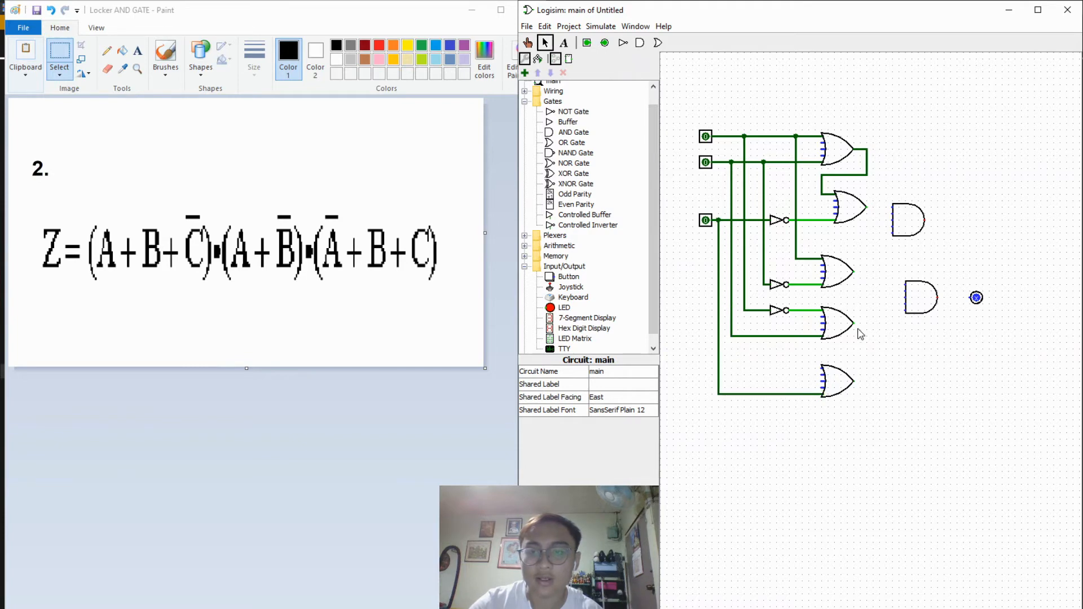
pyautogui.moveTo(854, 326); pyautogui.dragTo(811, 373)
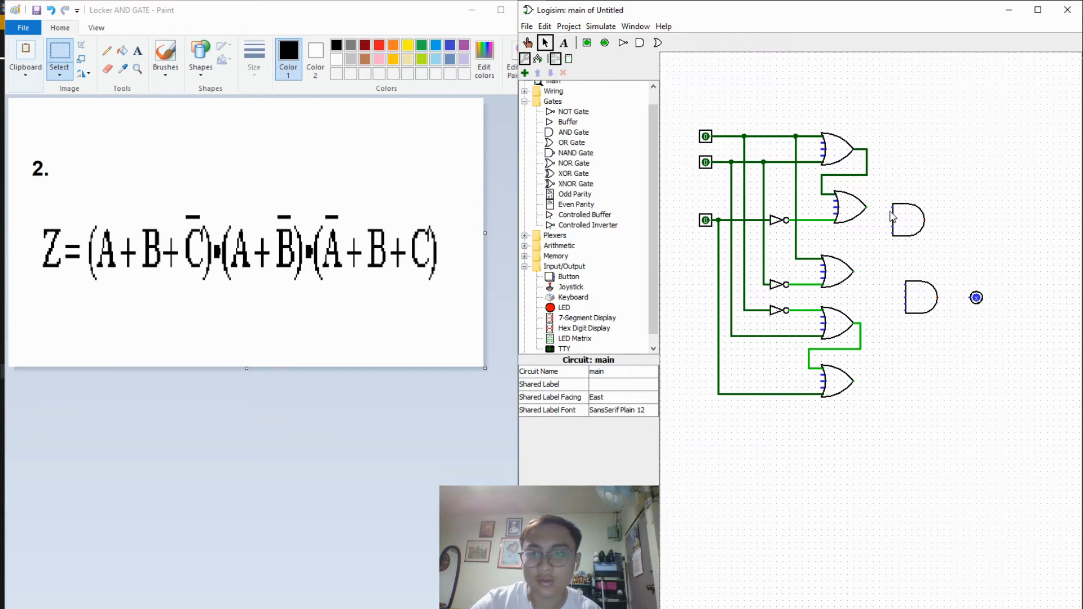
# Wire the outputs of the second and third OR gates into the upper AND gate.
pyautogui.click(866, 213)
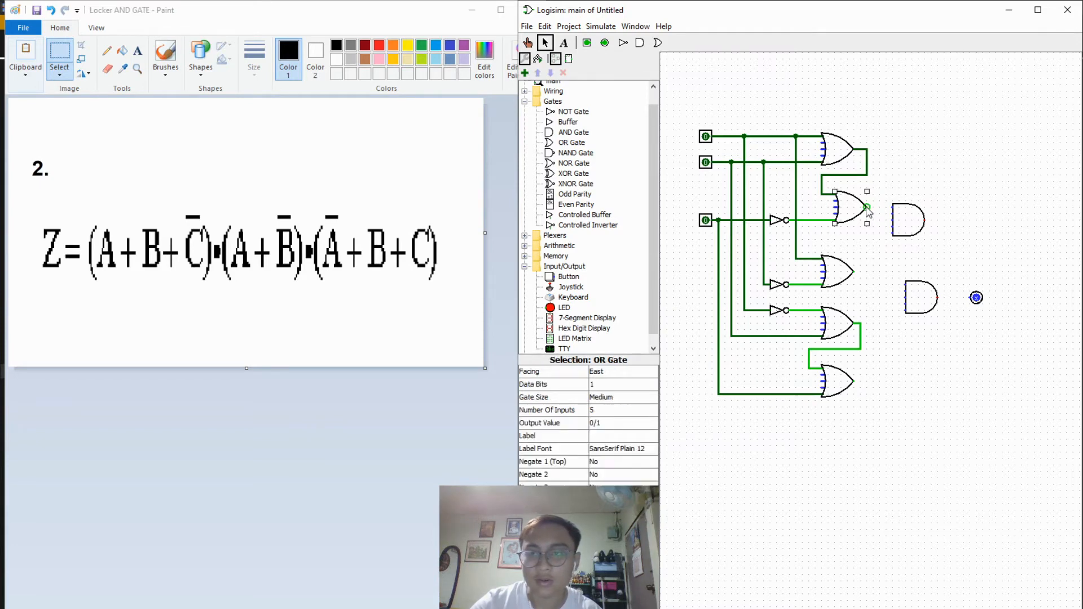
pyautogui.moveTo(868, 208); pyautogui.dragTo(893, 211)
pyautogui.click(897, 292)
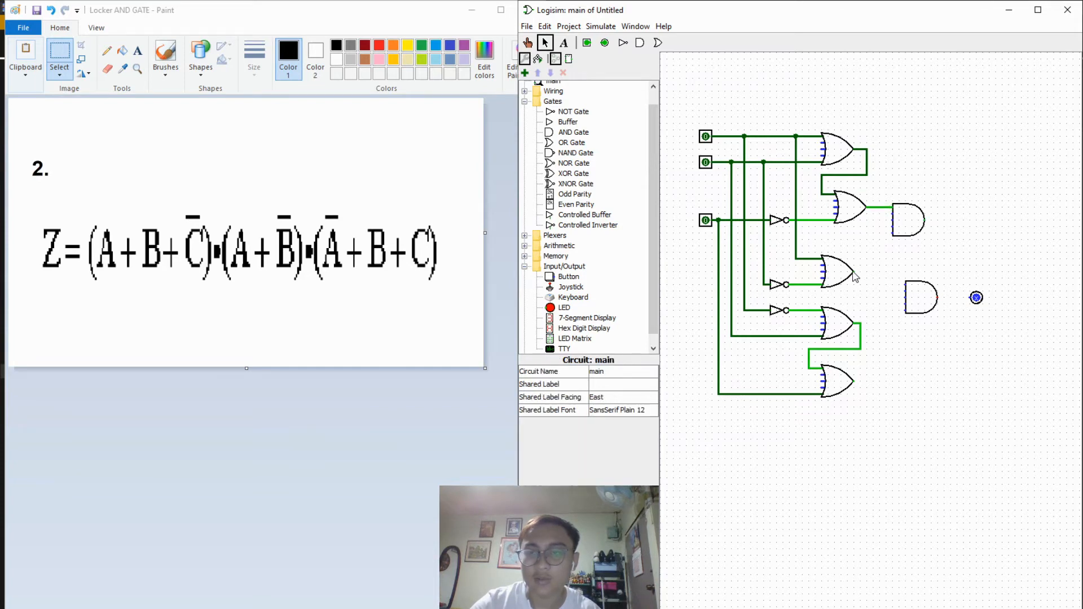
pyautogui.moveTo(852, 271); pyautogui.dragTo(892, 233)
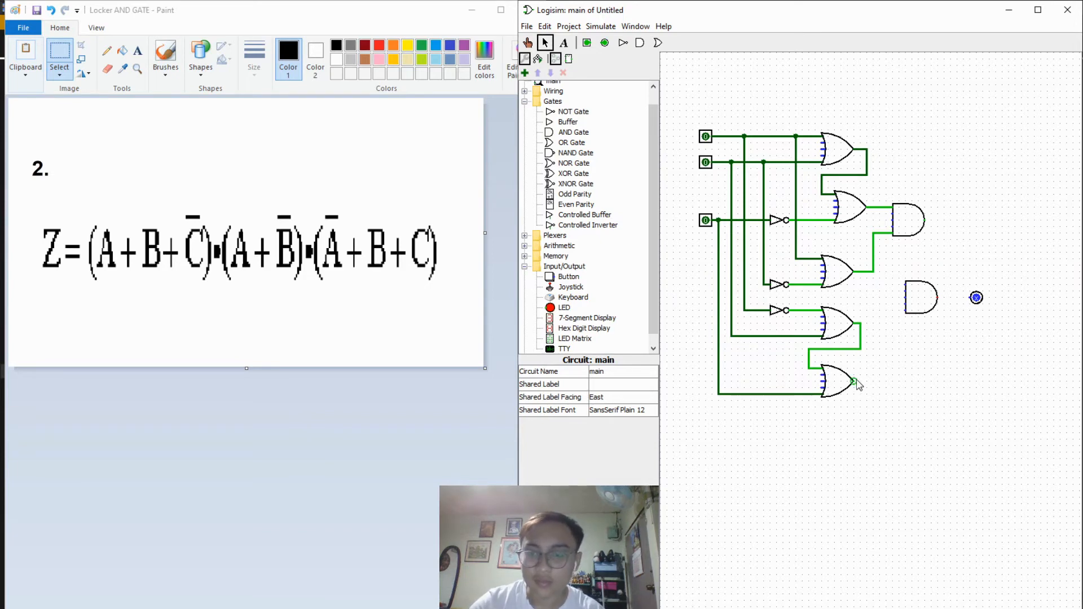
# Wire the bottom OR gate and upper AND gate outputs into the lower AND gate, and connect its output to the output pin.
pyautogui.moveTo(855, 383); pyautogui.dragTo(905, 310)
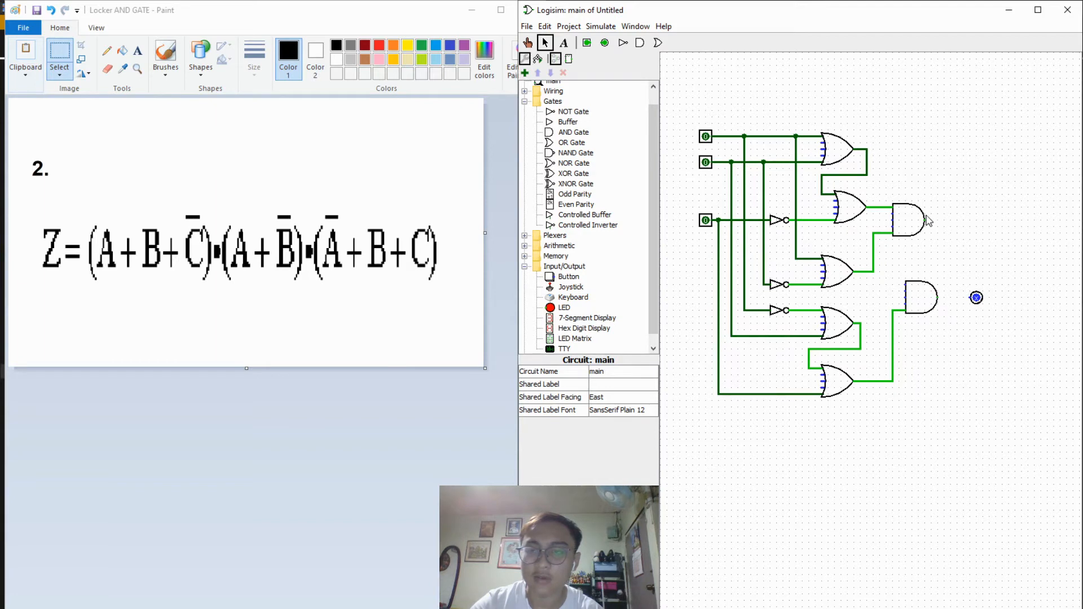
pyautogui.moveTo(925, 222); pyautogui.dragTo(901, 284)
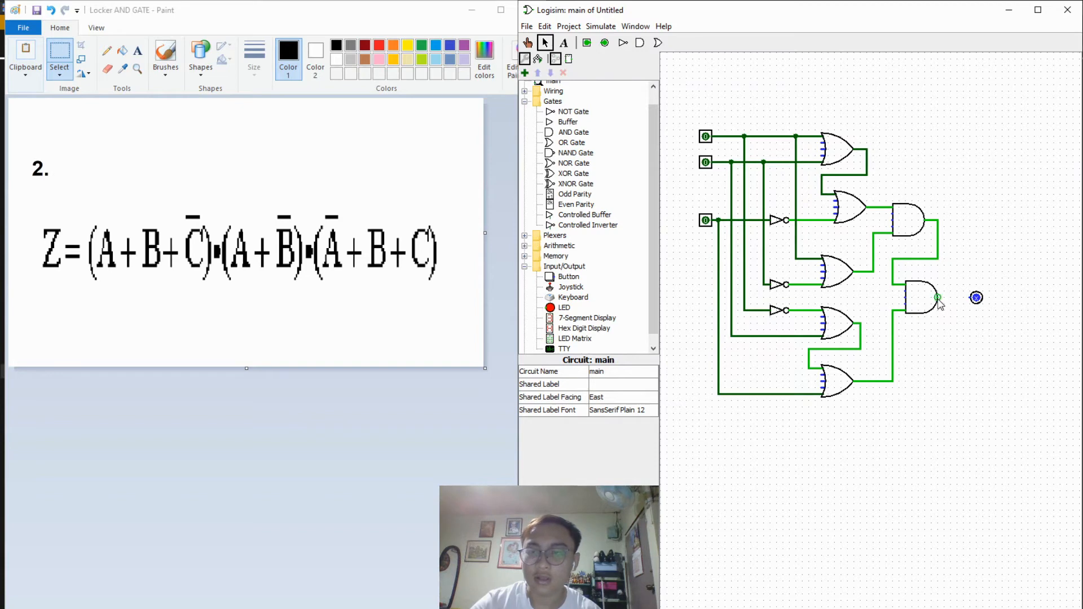
pyautogui.moveTo(938, 298); pyautogui.dragTo(976, 297)
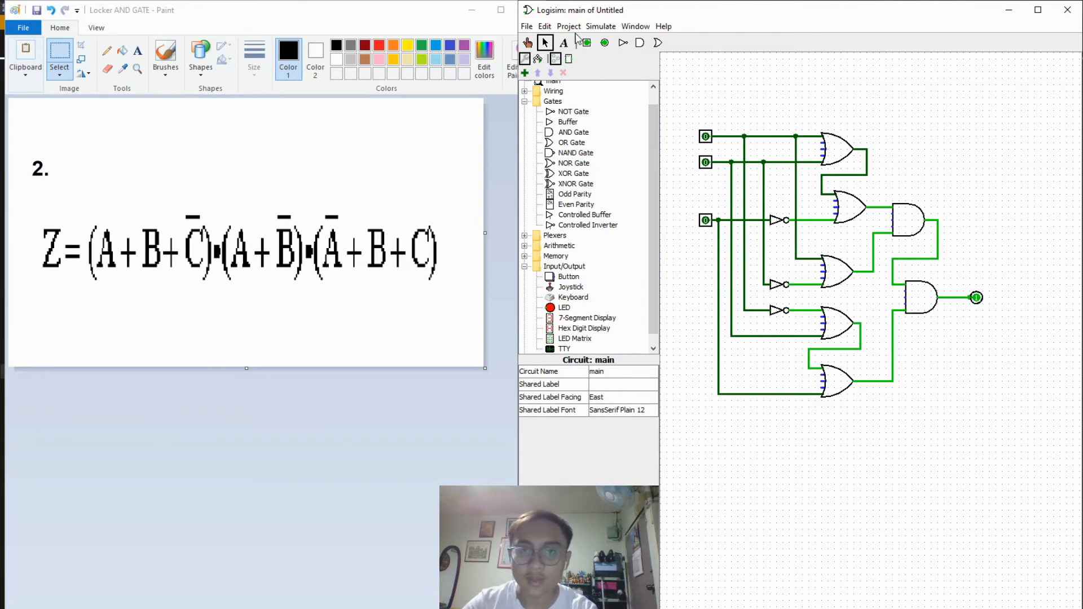
# Analyze the circuit to compare its Boolean expression with the given equation, and move the analysis window below the circuit.
pyautogui.click(569, 26)
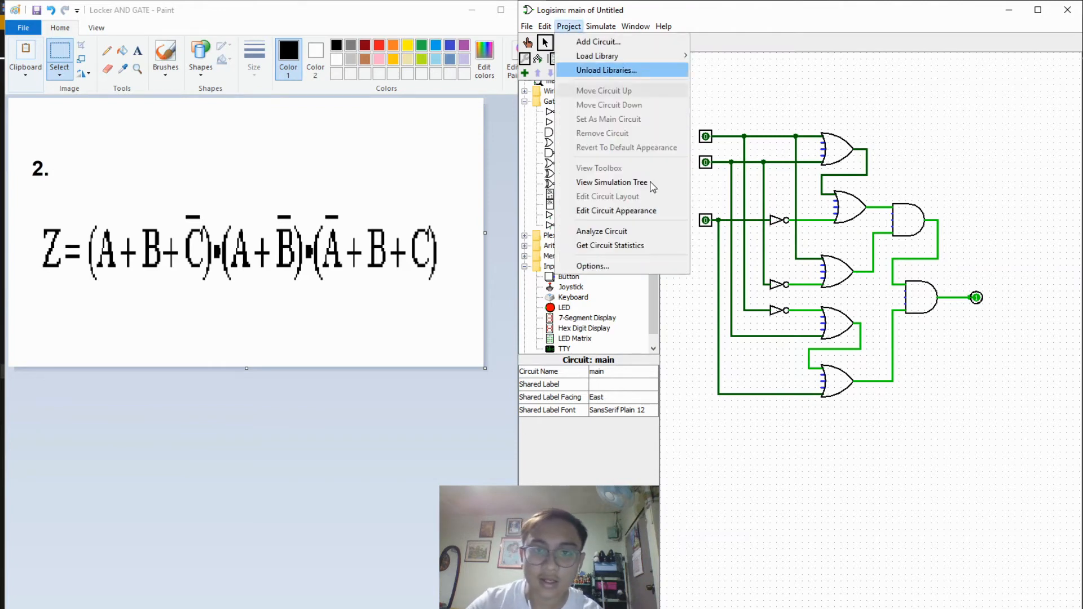
pyautogui.click(642, 232)
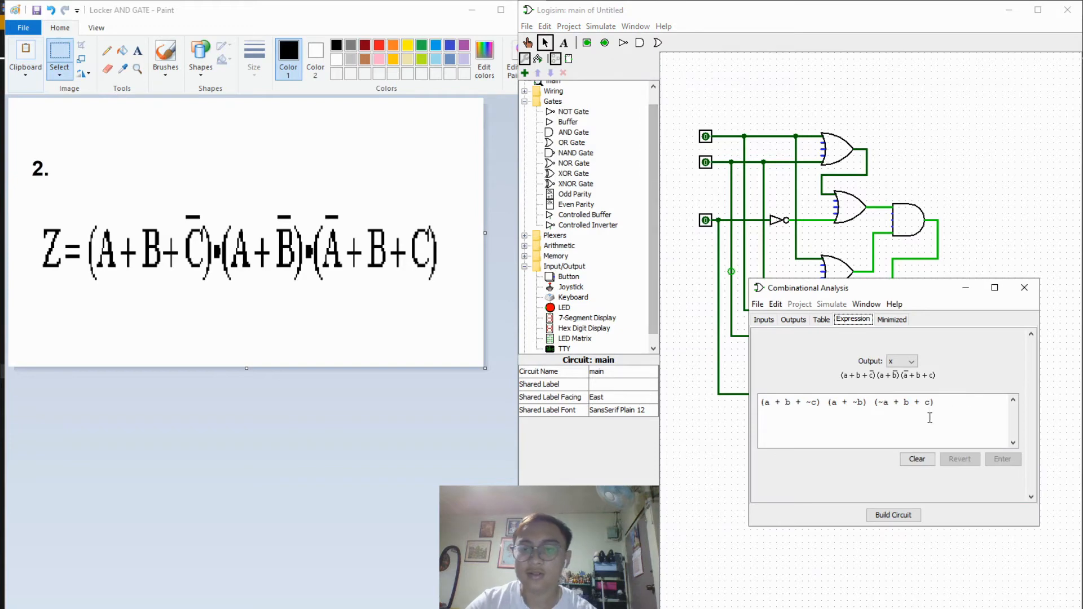
pyautogui.moveTo(958, 406); pyautogui.dragTo(738, 406)
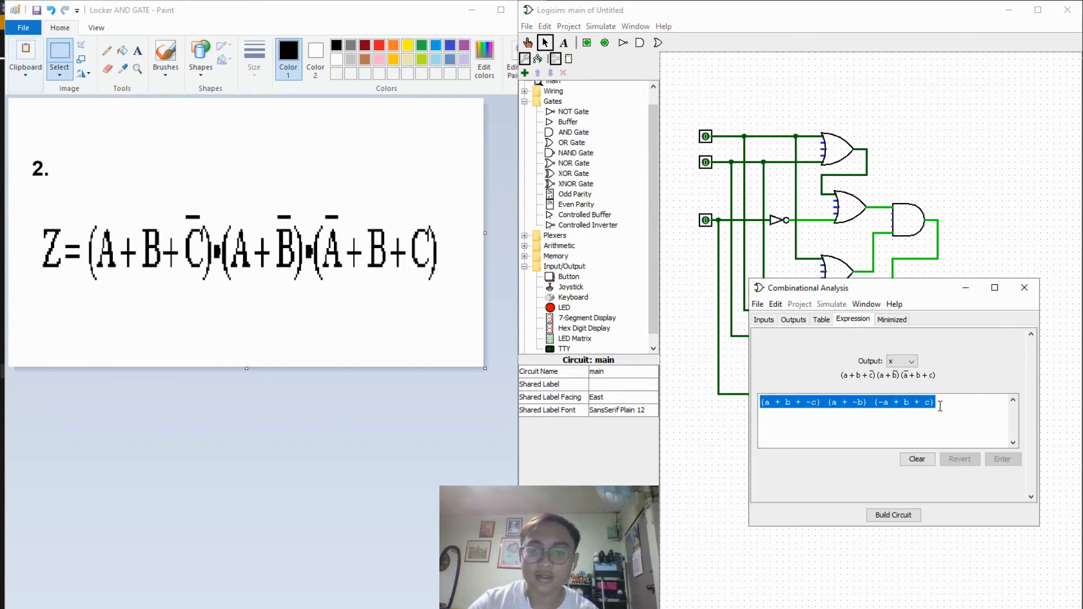
pyautogui.click(959, 401)
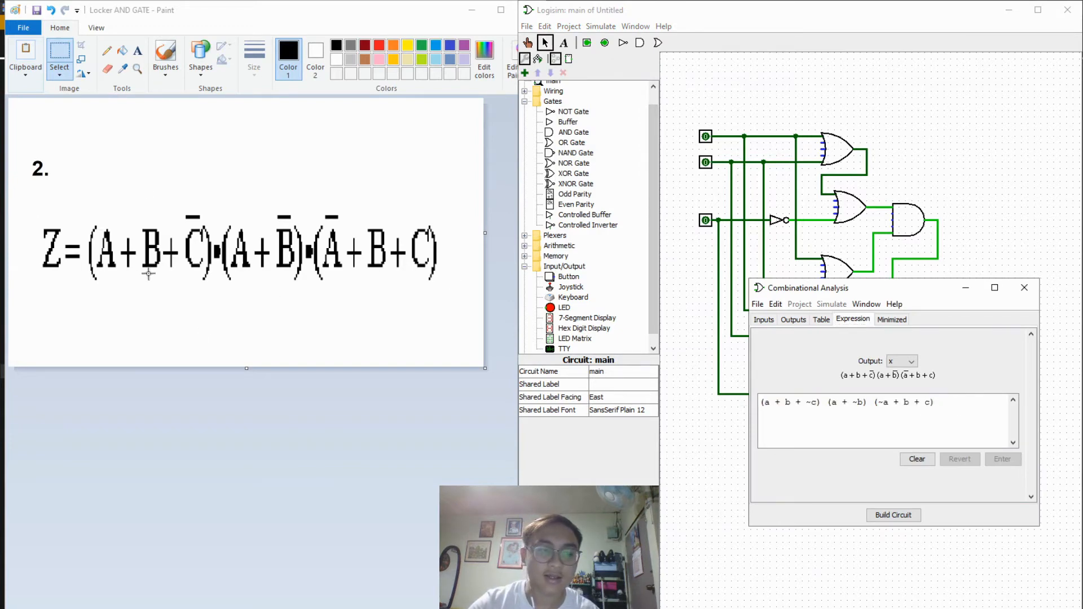
pyautogui.moveTo(970, 406); pyautogui.dragTo(756, 406)
pyautogui.click(953, 406)
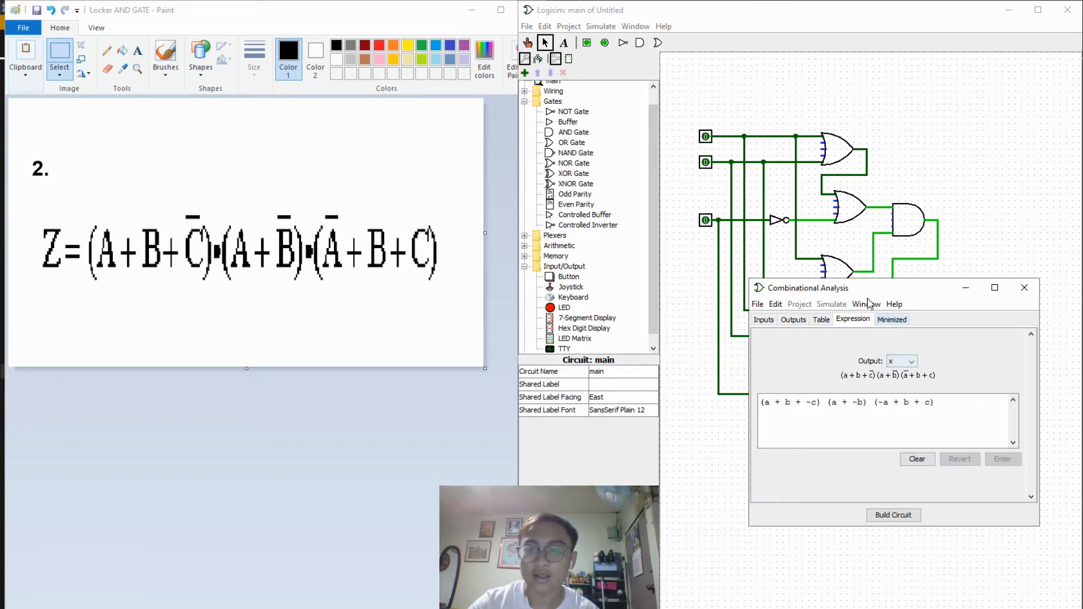
pyautogui.moveTo(845, 291); pyautogui.dragTo(836, 428)
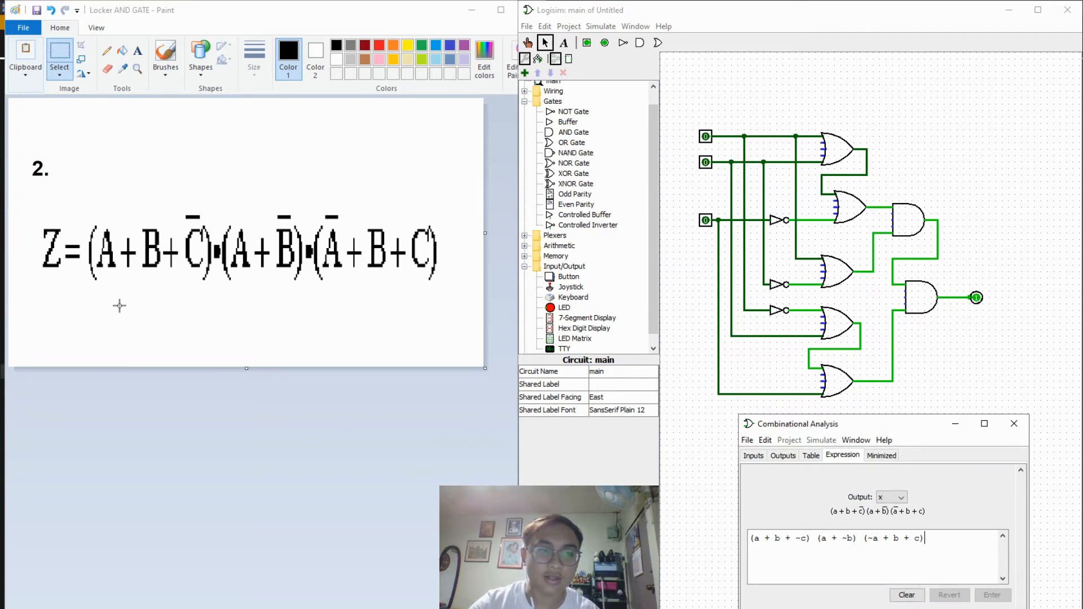
# Move the analysis window up over the circuit and examine the truth table for the Z expression.
pyautogui.moveTo(875, 423); pyautogui.dragTo(894, 356)
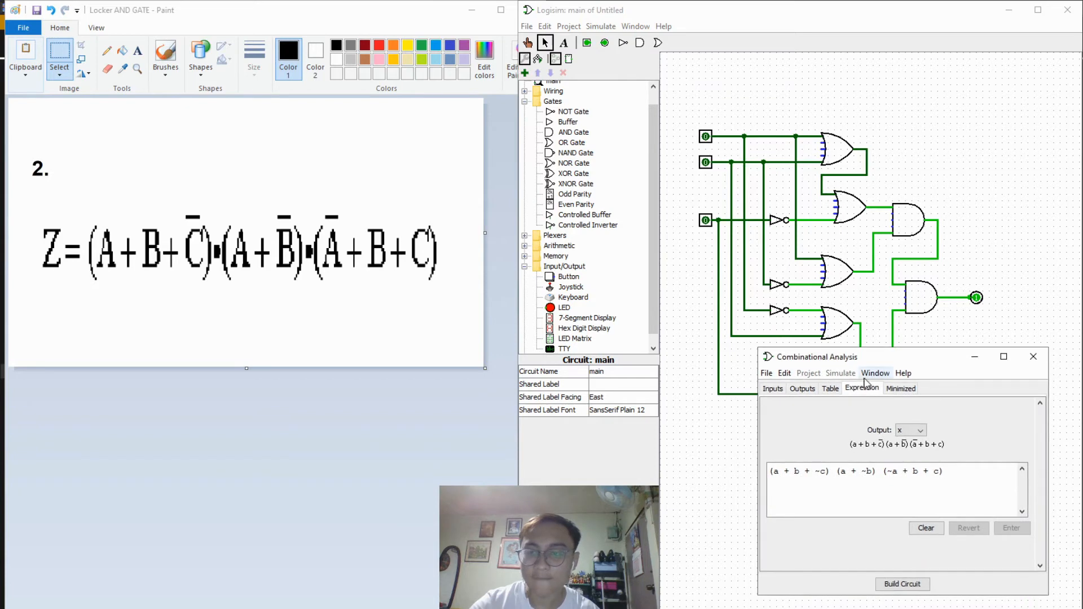
pyautogui.click(831, 389)
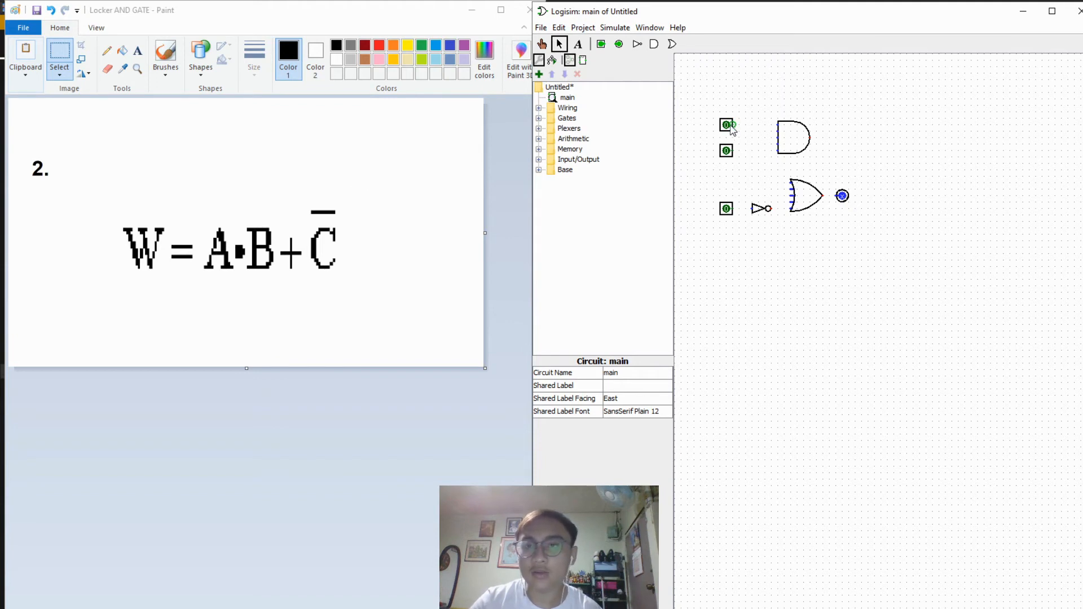
# Wire inputs A and B into the AND gate, and connect its output to the OR gate's top input.
pyautogui.moveTo(732, 129); pyautogui.dragTo(779, 131)
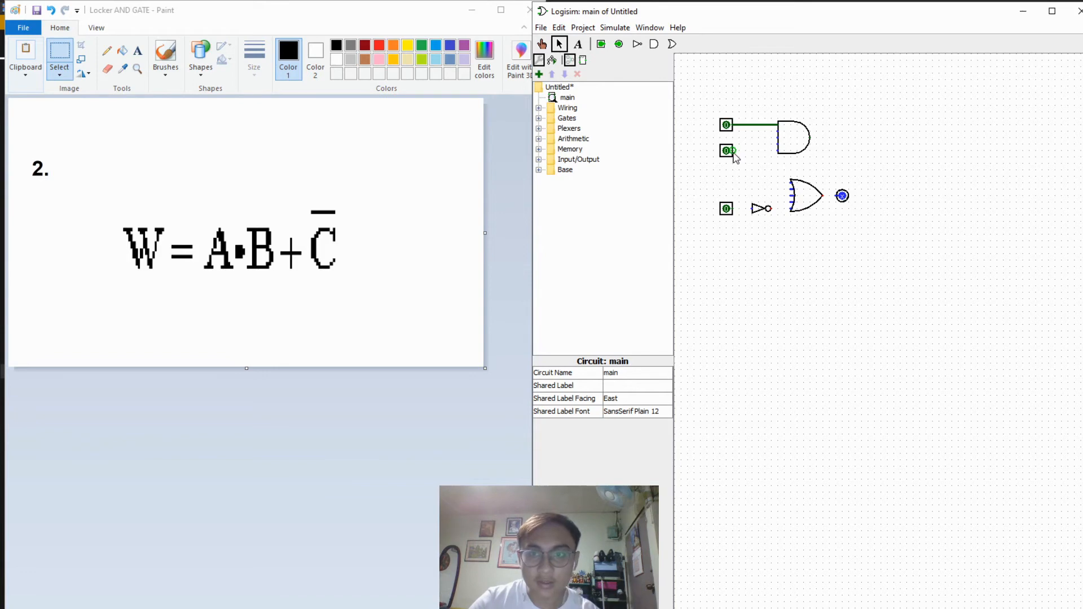
pyautogui.moveTo(733, 153); pyautogui.dragTo(776, 156)
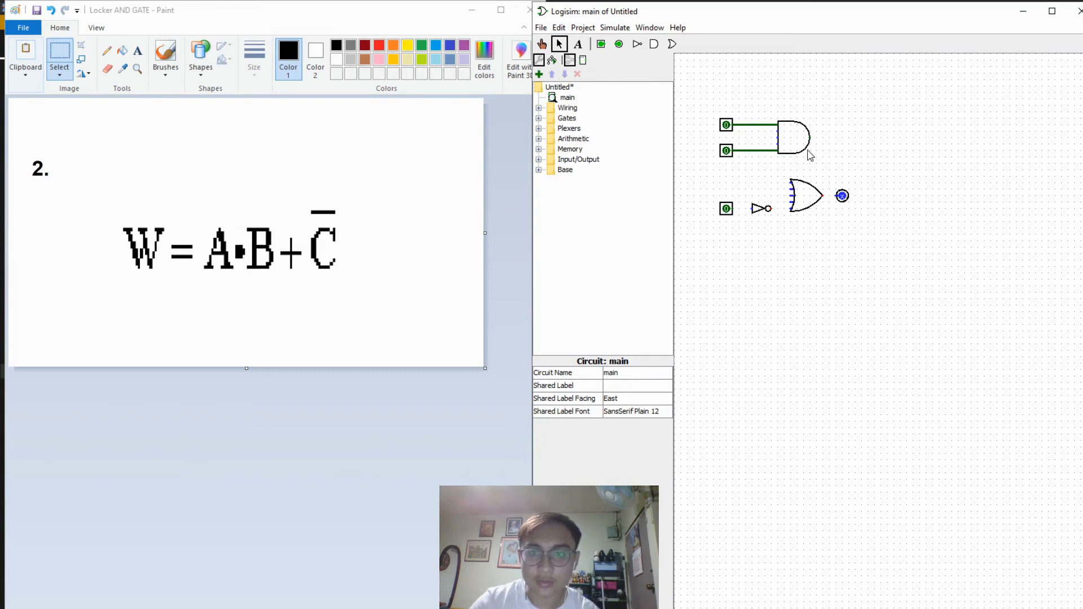
pyautogui.moveTo(810, 138); pyautogui.dragTo(829, 170)
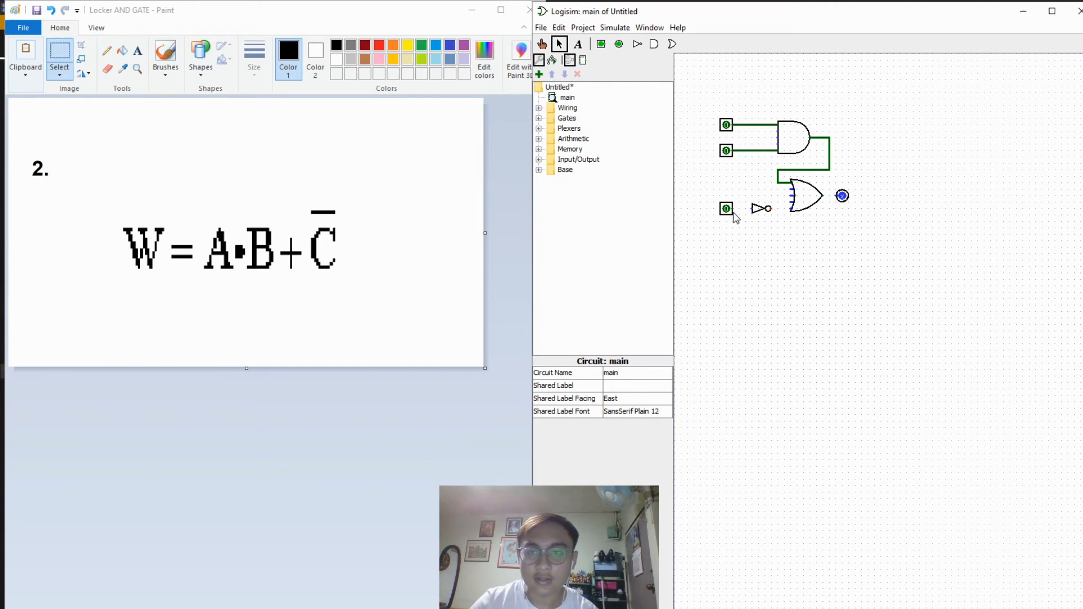
# Wire input C through the NOT gate into the OR gate's bottom input, and connect the OR gate's output to the output pin.
pyautogui.moveTo(734, 209); pyautogui.dragTo(748, 210)
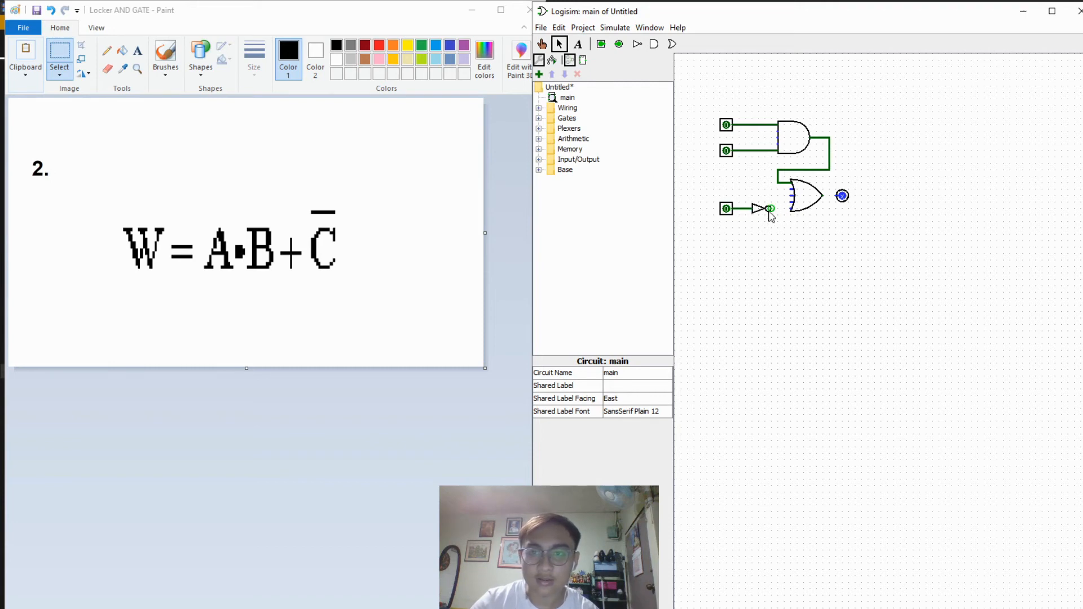
pyautogui.moveTo(770, 209); pyautogui.dragTo(791, 210)
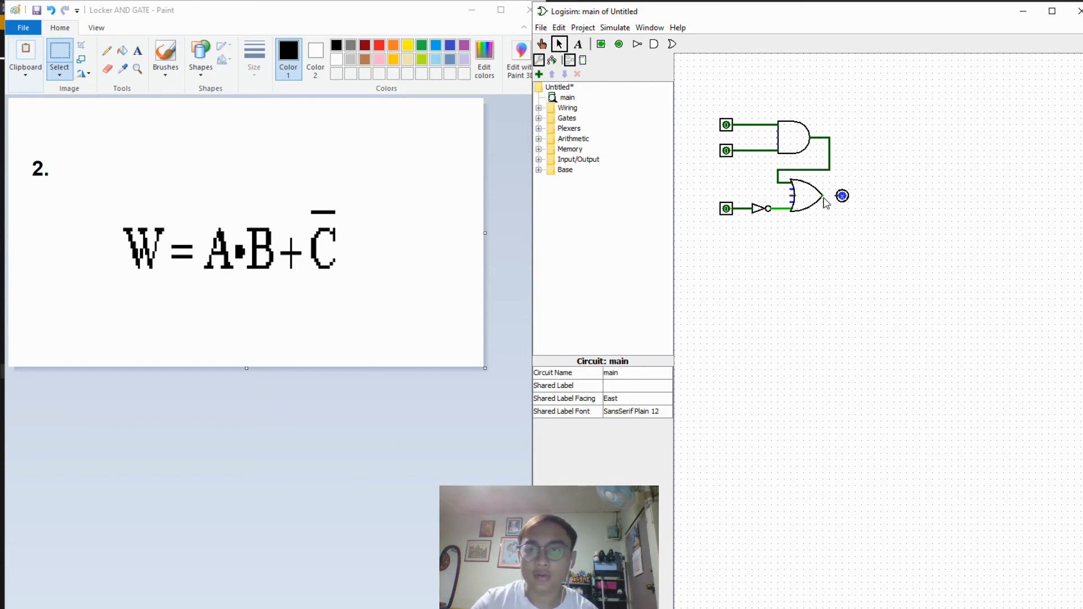
pyautogui.moveTo(823, 198); pyautogui.dragTo(836, 198)
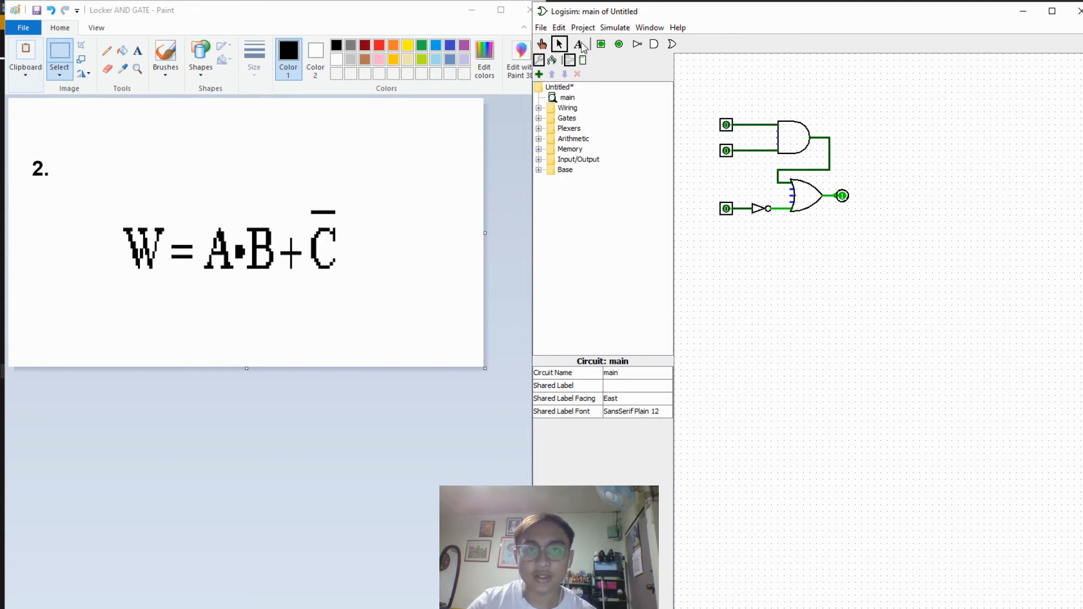
# Analyze the circuit to compare its Boolean expression with the given W equation, and examine its truth table.
pyautogui.click(583, 27)
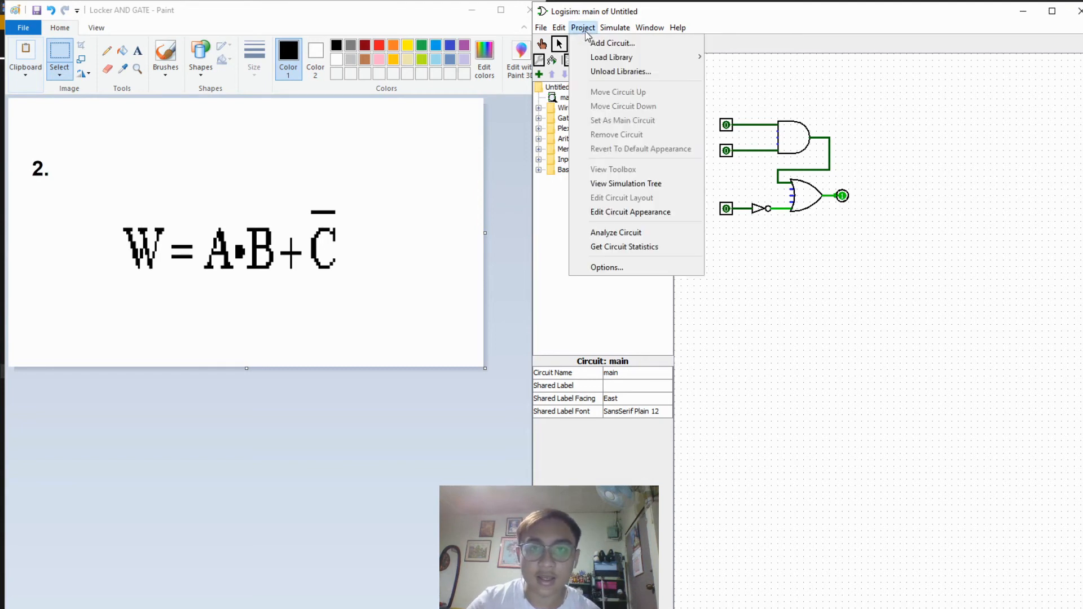
pyautogui.click(636, 233)
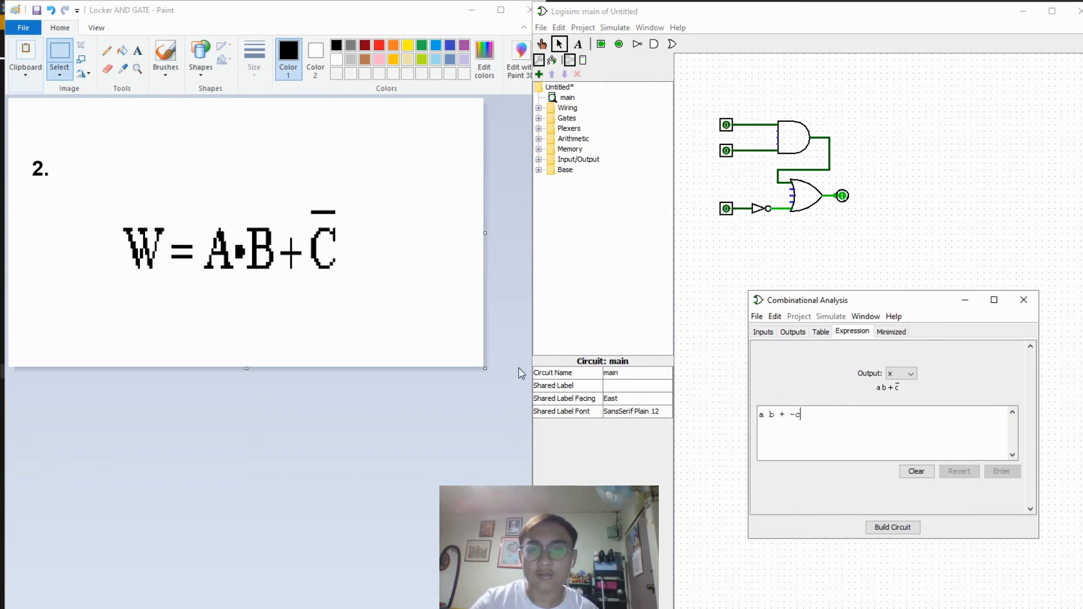
pyautogui.moveTo(851, 416); pyautogui.dragTo(664, 416)
pyautogui.click(826, 420)
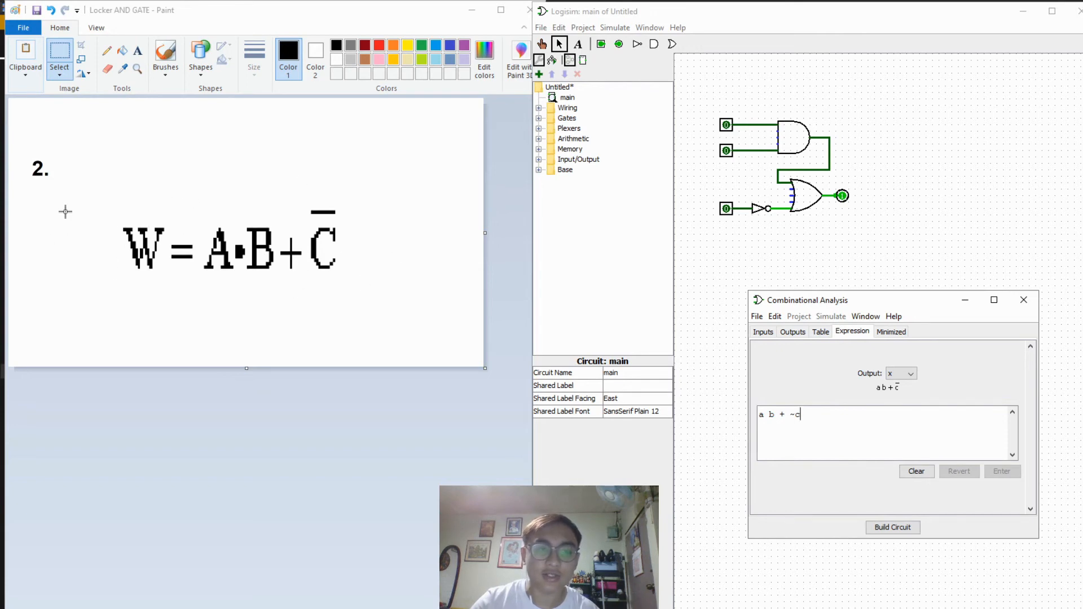
pyautogui.click(828, 426)
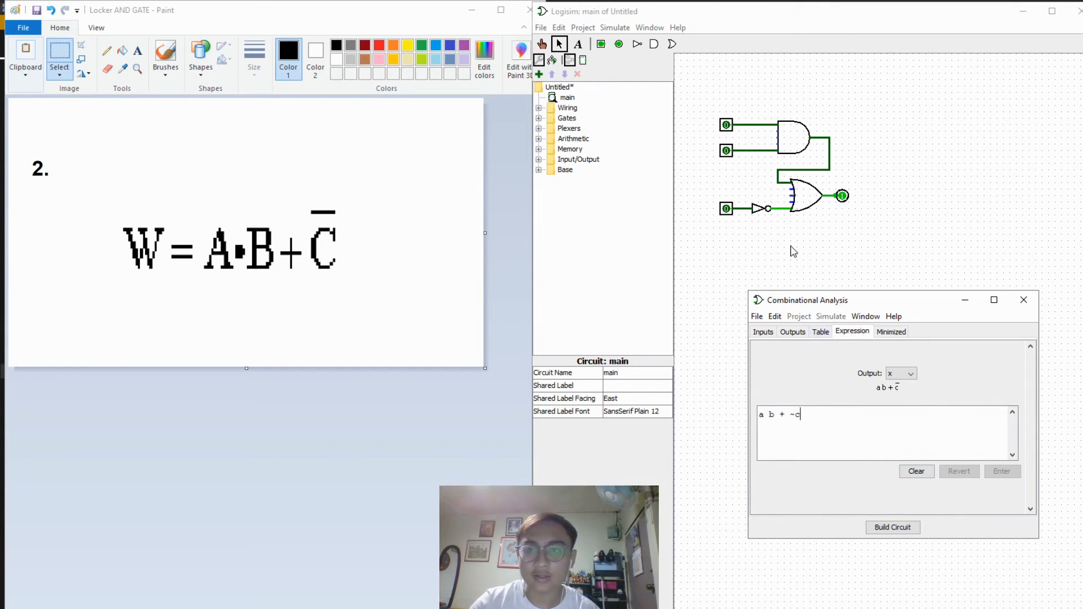
pyautogui.click(820, 332)
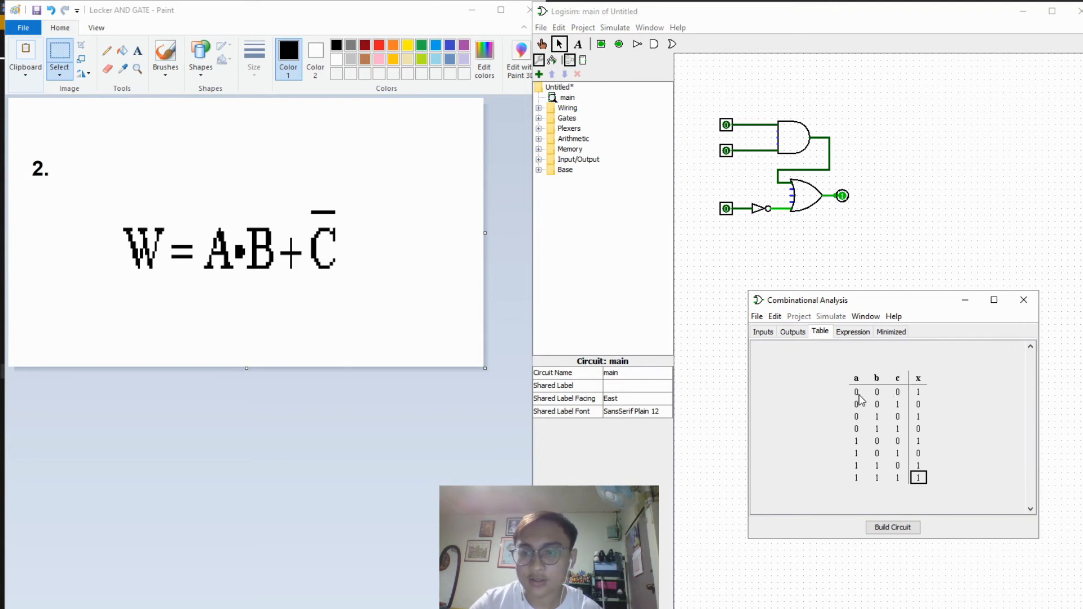
pyautogui.click(918, 393)
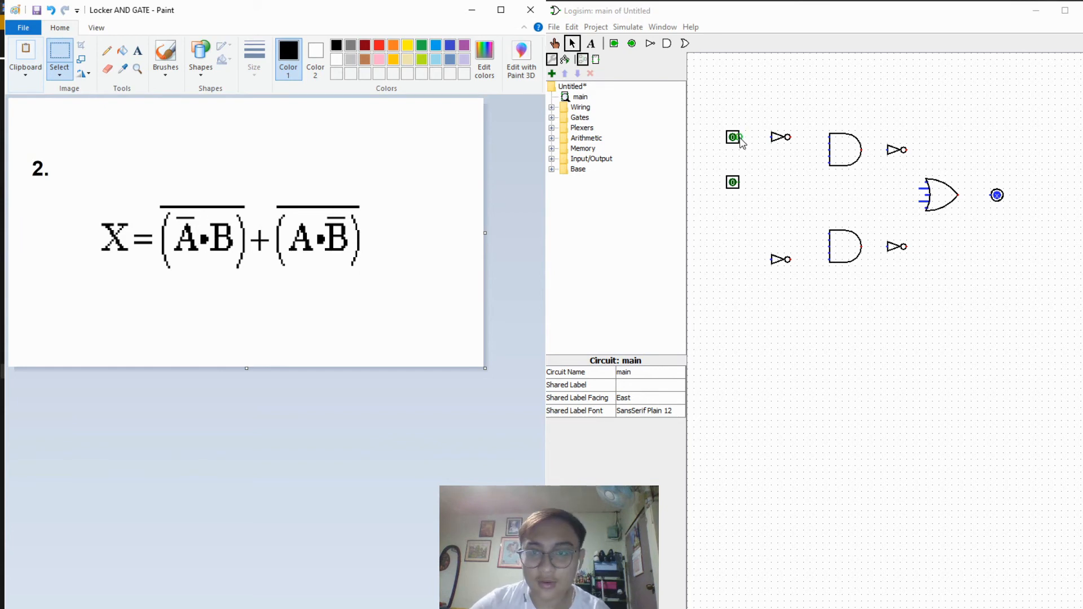
# Wire input A into the upper NOT gate and its output into the upper AND gate, deleting and redrawing the second wire.
pyautogui.moveTo(739, 137); pyautogui.dragTo(771, 137)
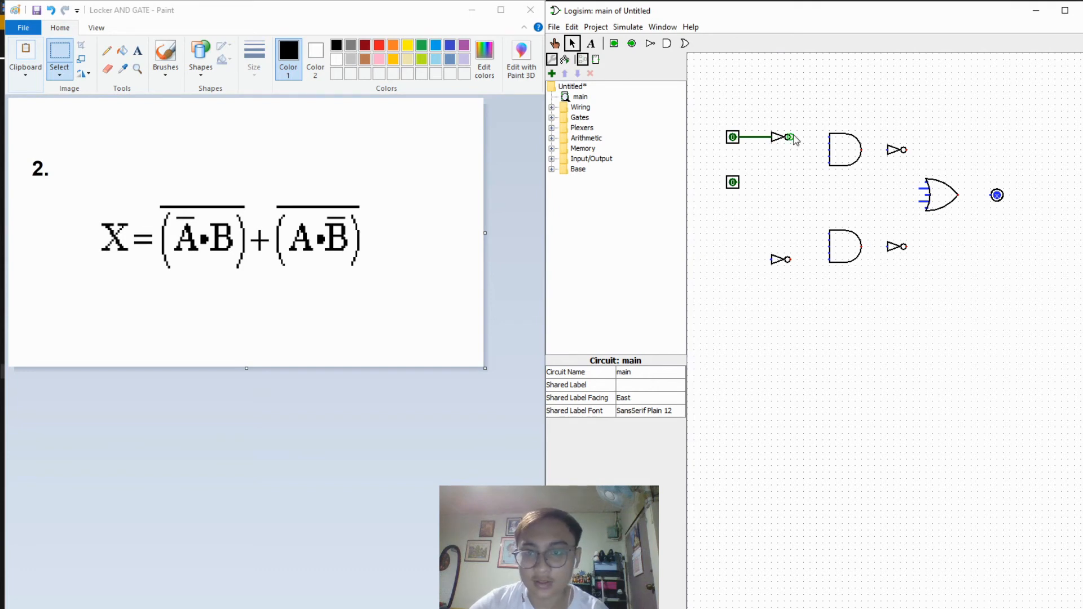
pyautogui.moveTo(790, 137); pyautogui.dragTo(829, 137)
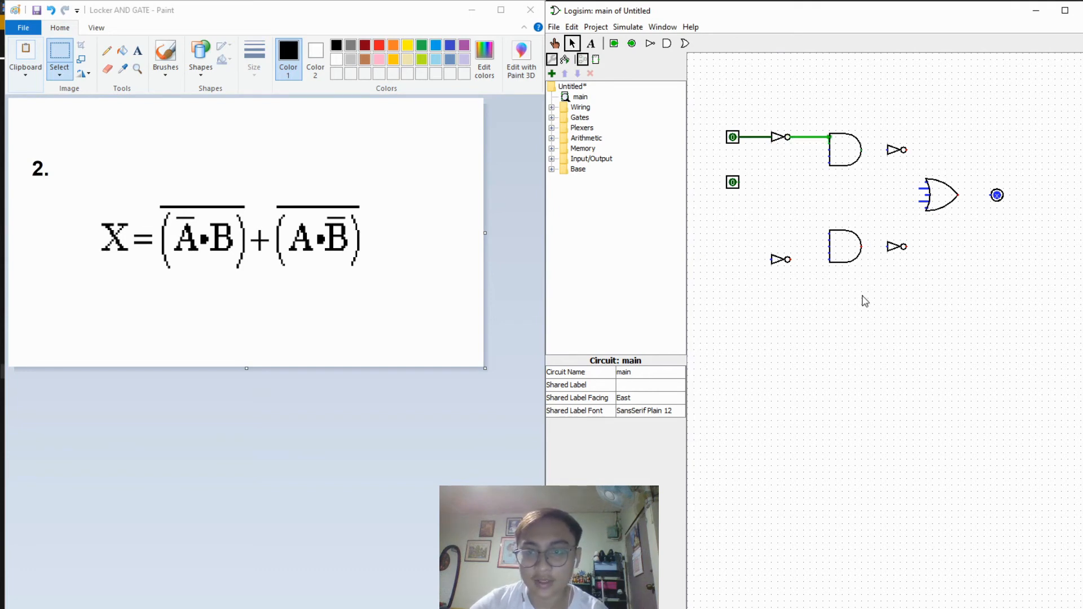
pyautogui.click(812, 138)
pyautogui.press('Delete')
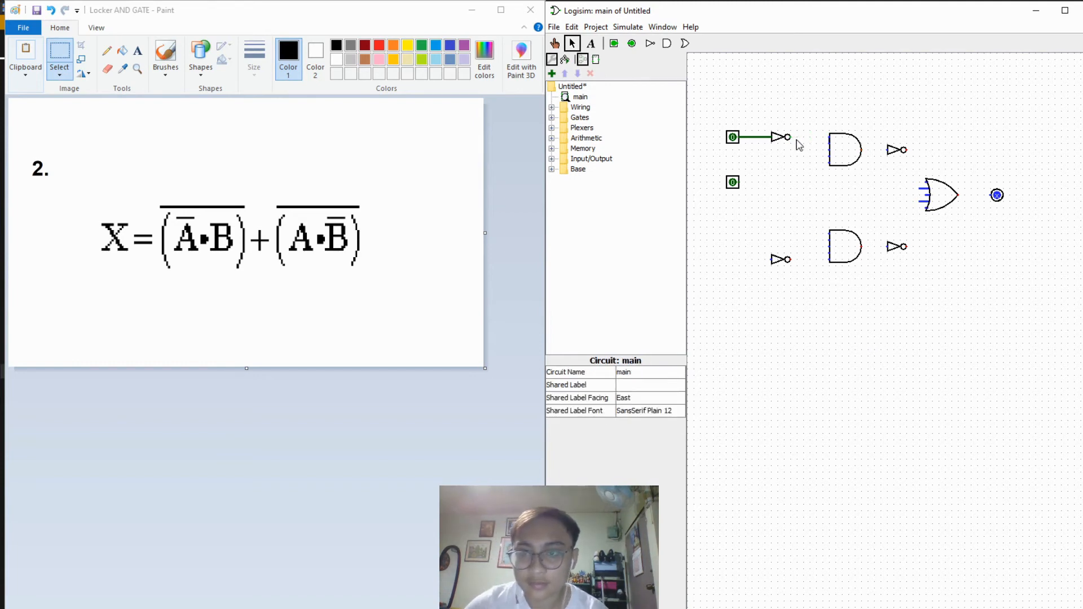
pyautogui.moveTo(790, 137); pyautogui.dragTo(828, 141)
# Delete the upper AND gate together with the wire segments leading to it from the upper NOT gate.
pyautogui.click(844, 151)
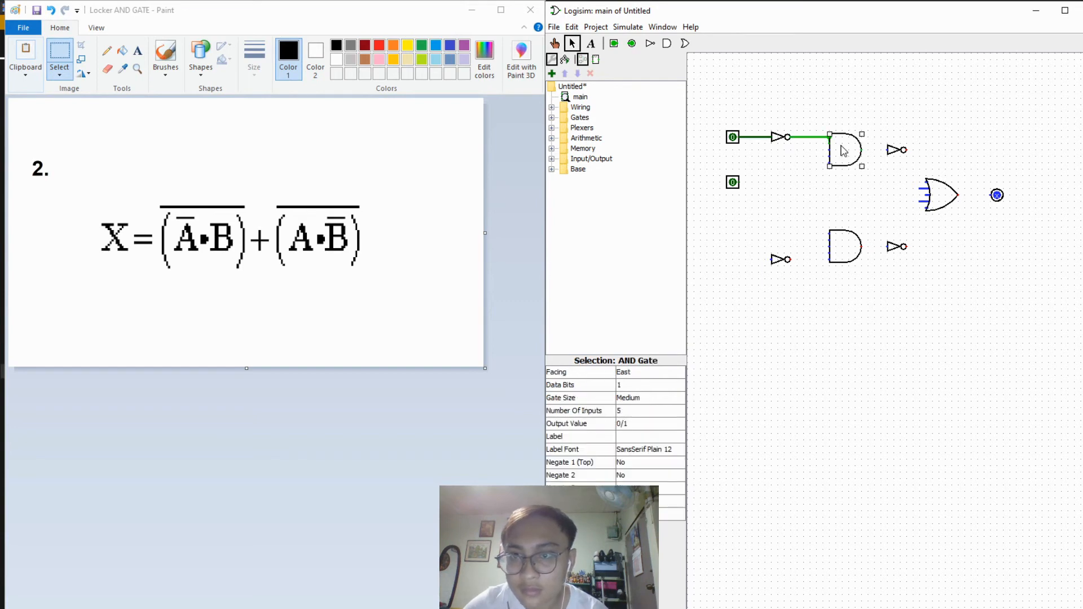
pyautogui.press('Delete')
pyautogui.click(817, 138)
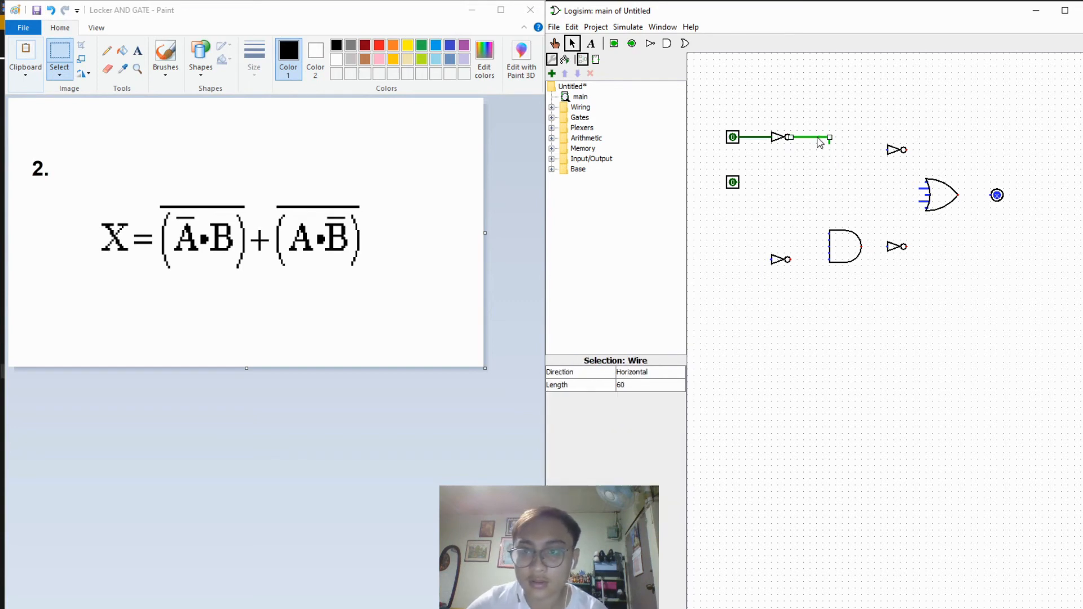
pyautogui.press('Delete')
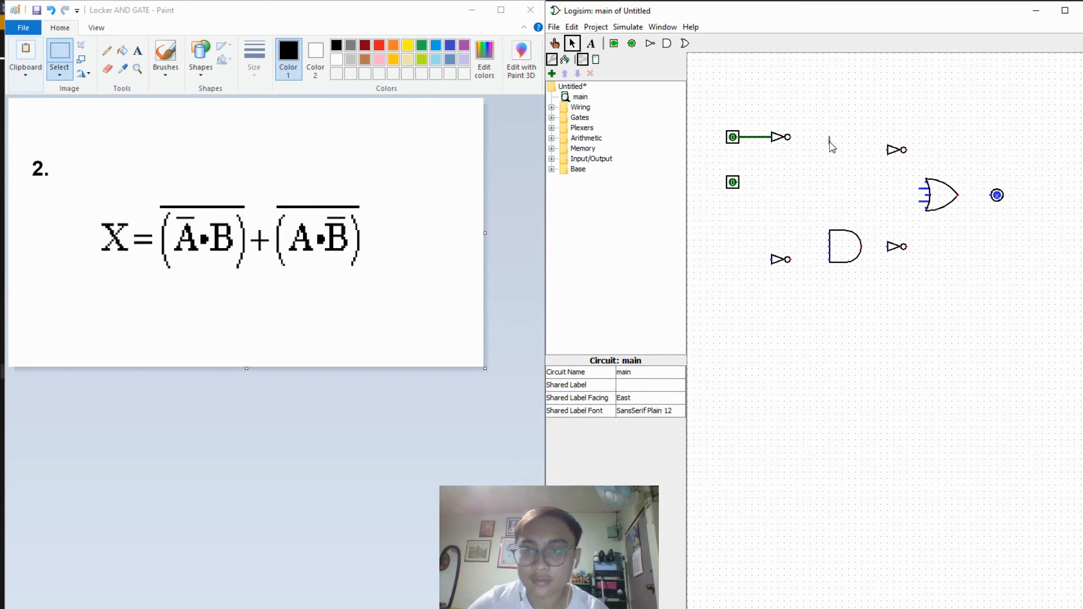
pyautogui.click(829, 140)
pyautogui.press('Delete')
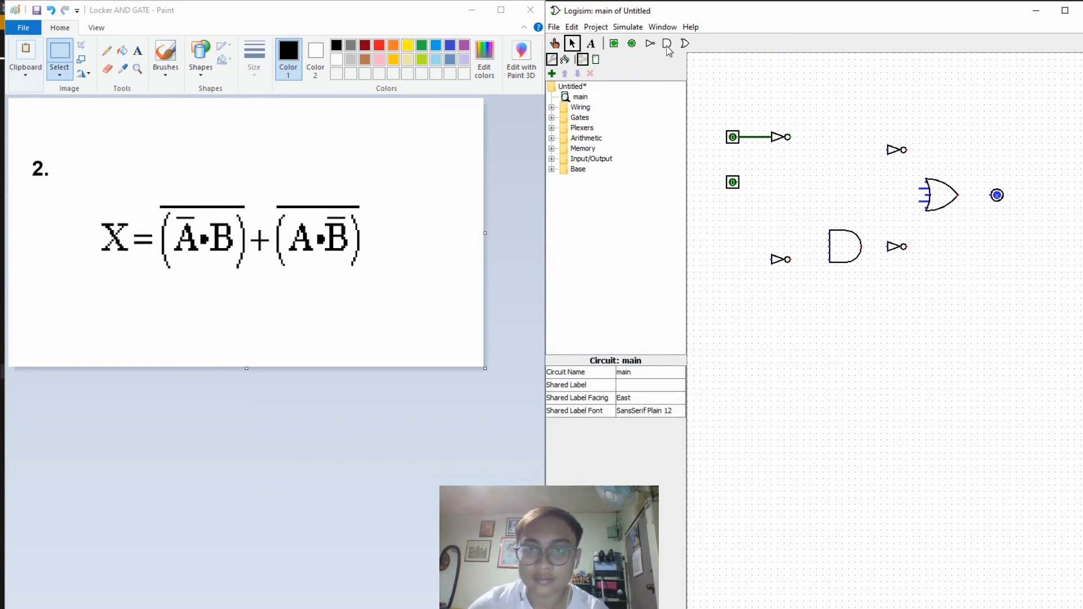
# Place a new AND gate beside the upper NOT gate and connect the NOT gate's output to its top input.
pyautogui.click(667, 45)
pyautogui.click(848, 150)
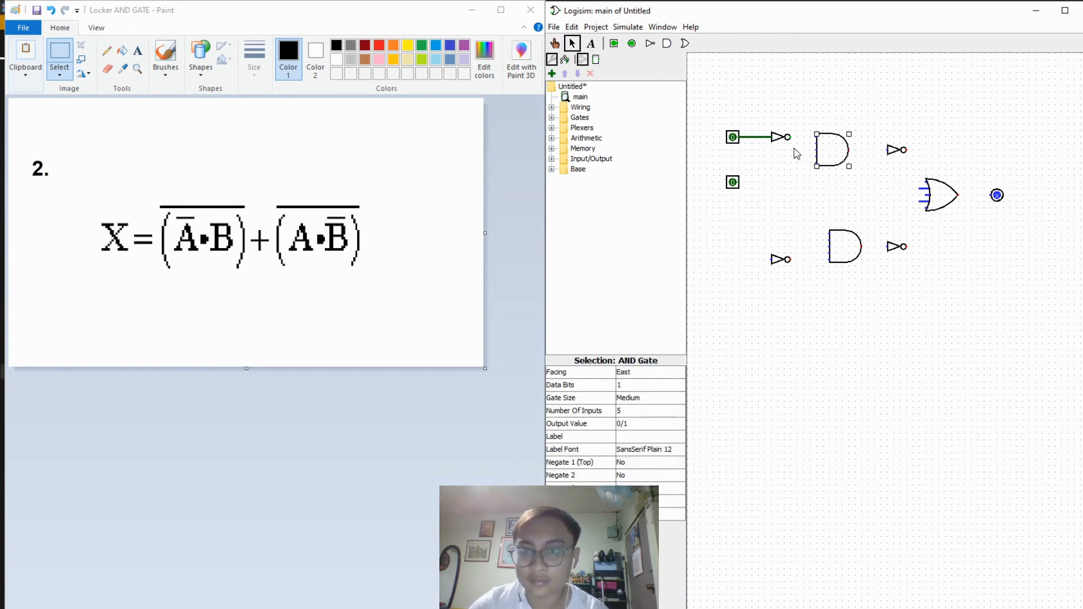
pyautogui.moveTo(834, 150)
pyautogui.mouseDown()
pyautogui.moveTo(847, 150)
pyautogui.moveTo(818, 137)
pyautogui.moveTo(829, 137)
pyautogui.mouseUp()
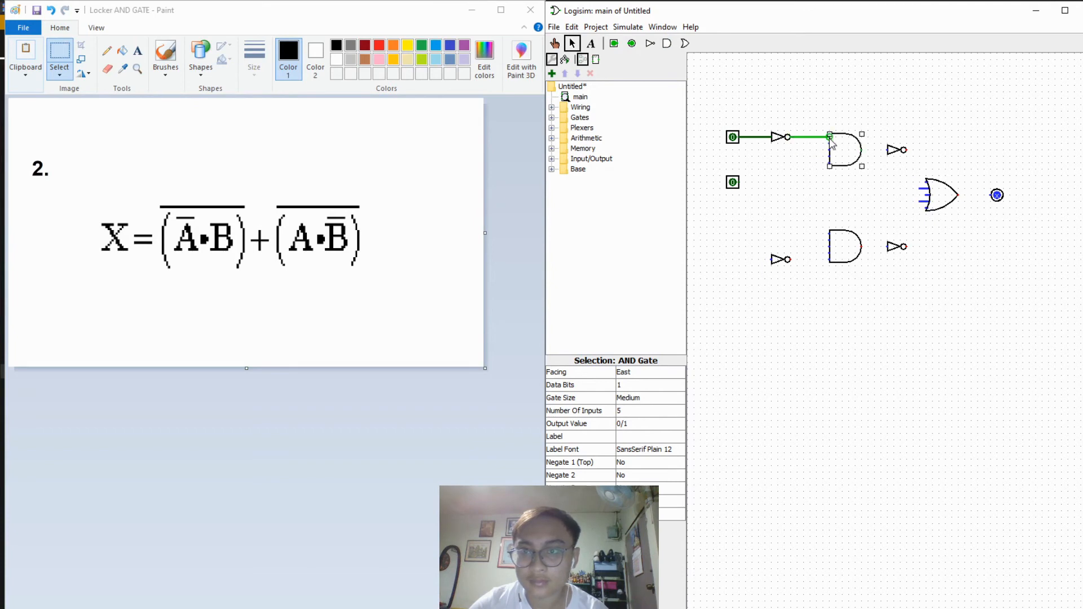
pyautogui.click(878, 214)
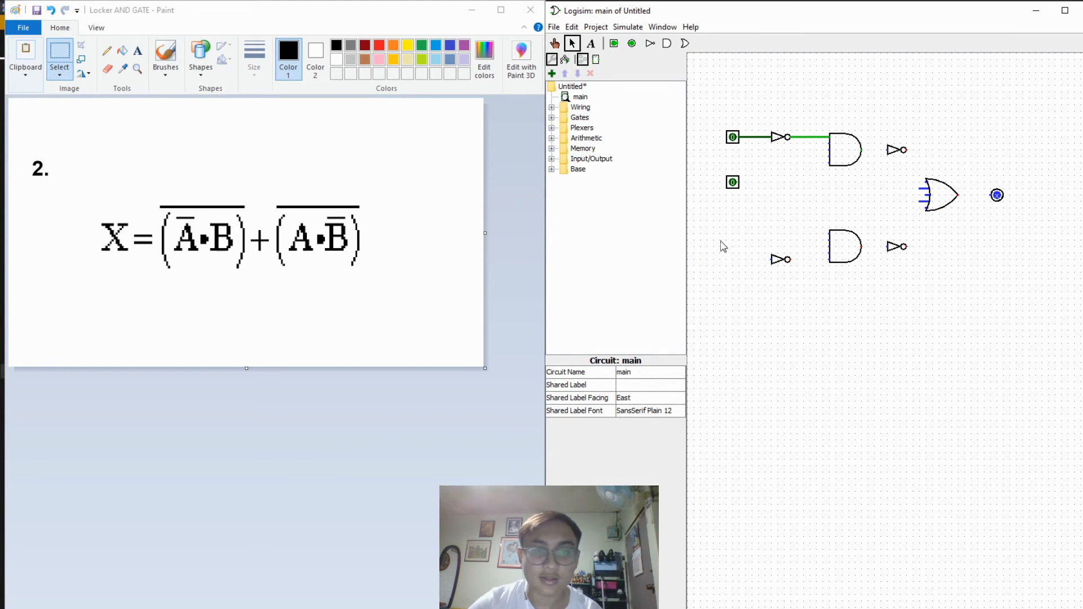
# Wire input B into the upper AND gate, and feed the lower AND gate with input A and with input B through the lower NOT gate.
pyautogui.moveTo(738, 183); pyautogui.dragTo(822, 165)
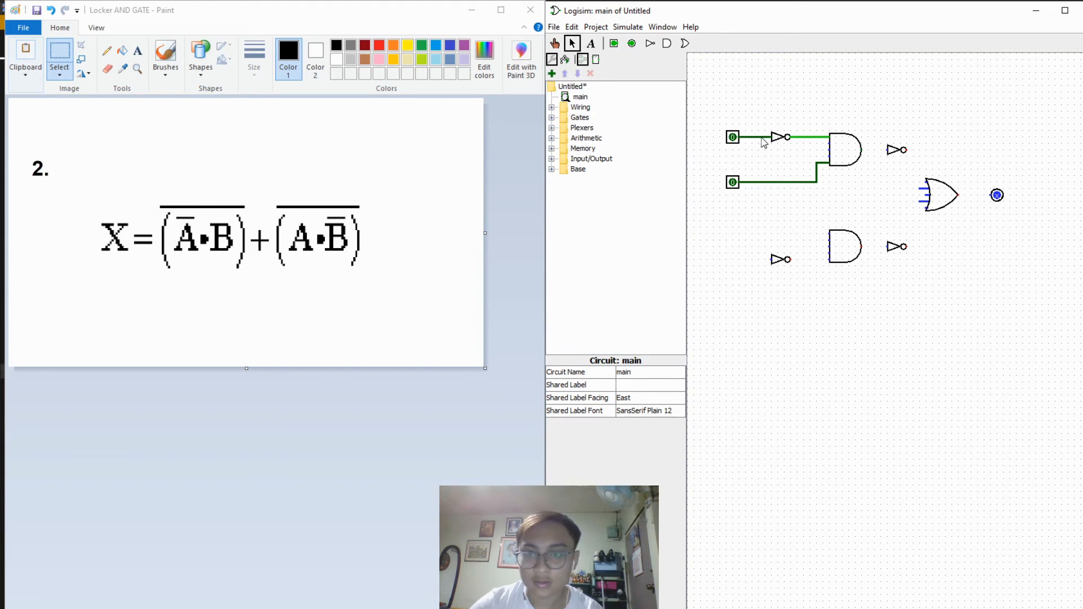
pyautogui.moveTo(758, 137); pyautogui.dragTo(832, 241)
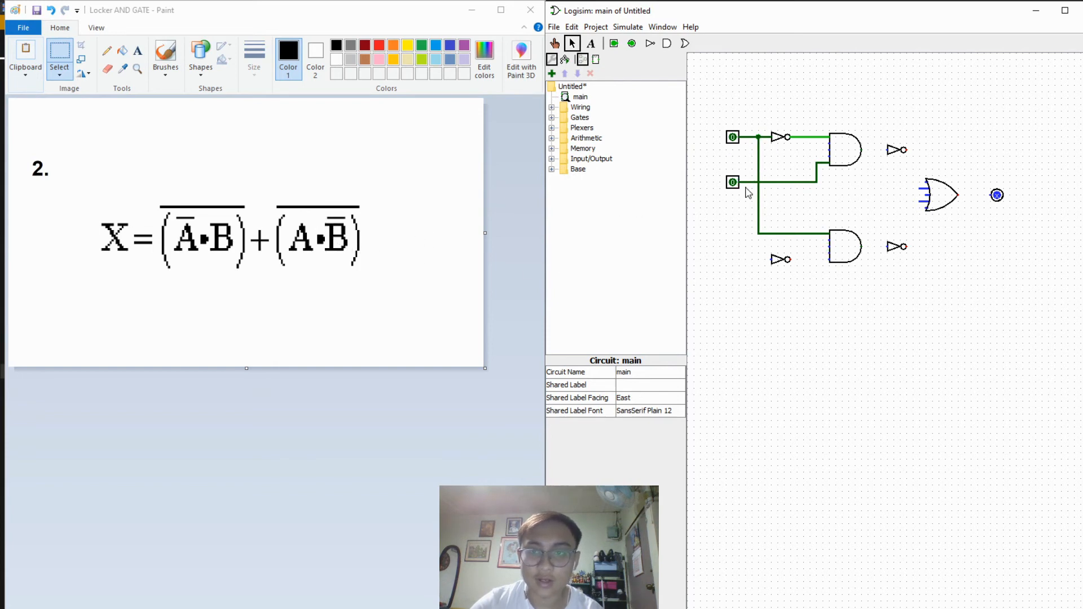
pyautogui.moveTo(747, 189); pyautogui.dragTo(773, 261)
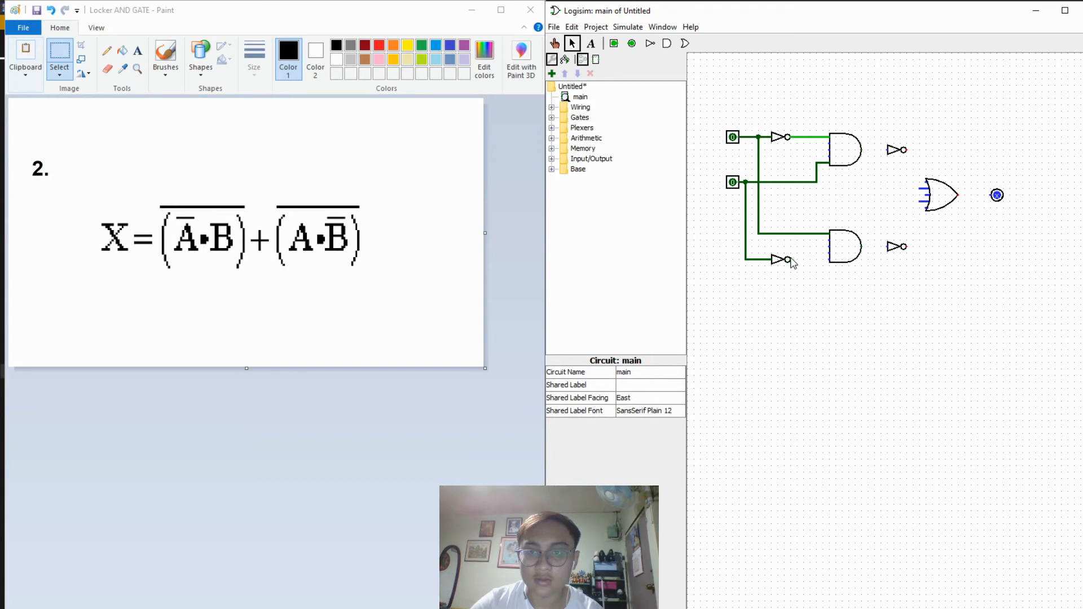
pyautogui.moveTo(790, 259); pyautogui.dragTo(829, 260)
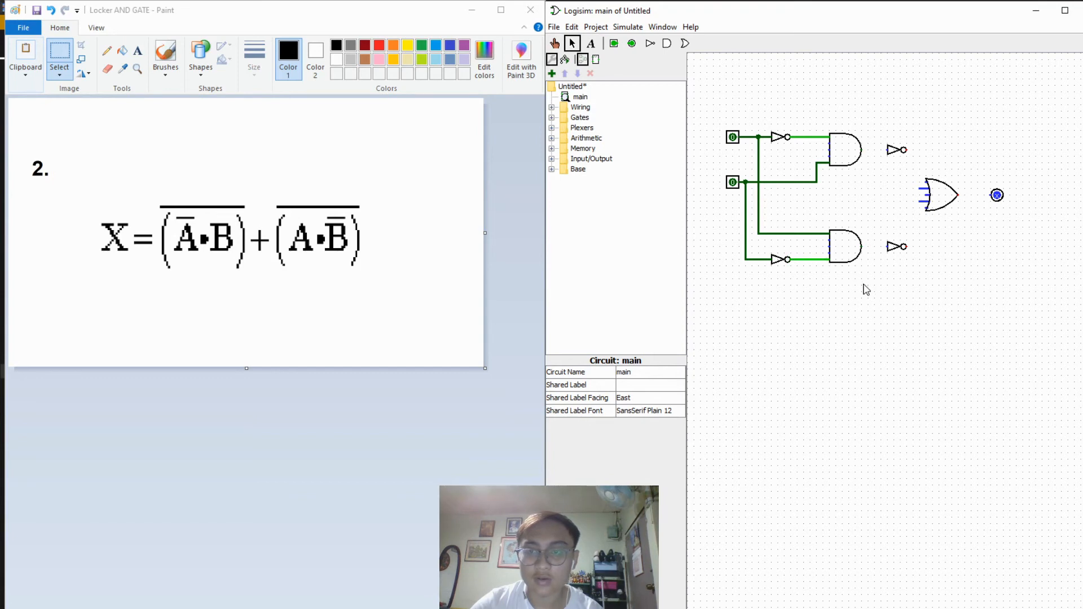
pyautogui.click(846, 252)
pyautogui.click(880, 345)
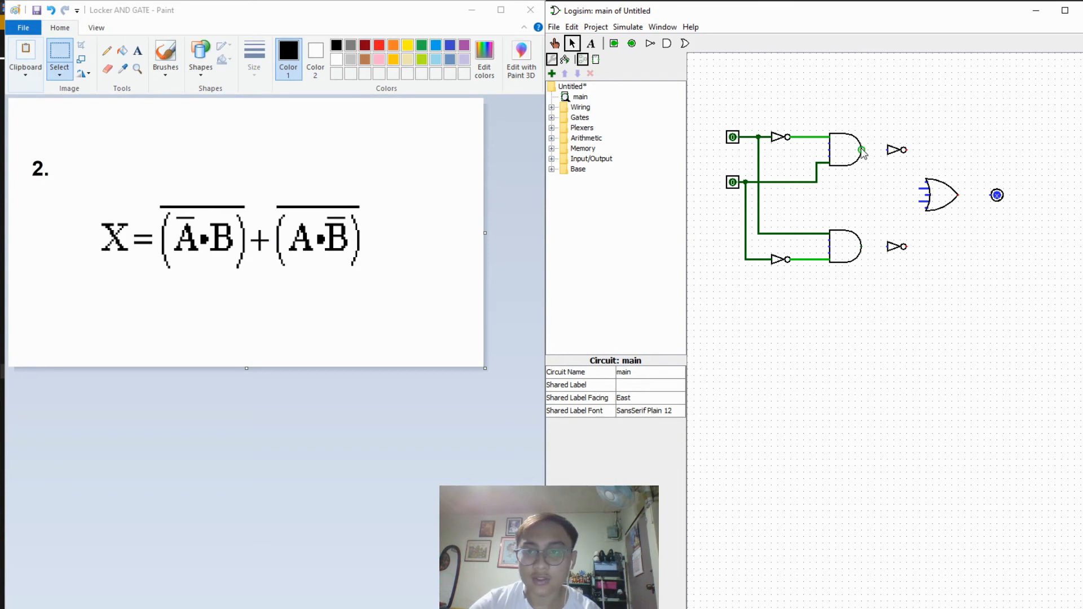
# Wire both AND gate outputs through their NOT gates into the OR gate, and connect the OR gate's output to the output pin.
pyautogui.moveTo(861, 151); pyautogui.dragTo(889, 151)
pyautogui.moveTo(861, 246); pyautogui.dragTo(887, 246)
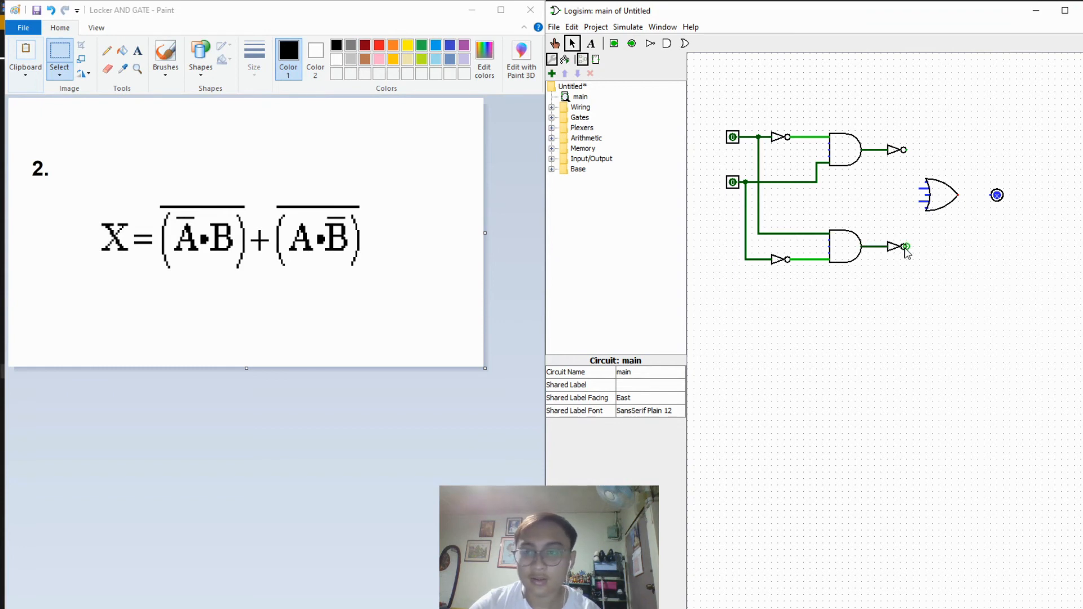
pyautogui.moveTo(906, 248); pyautogui.dragTo(925, 201)
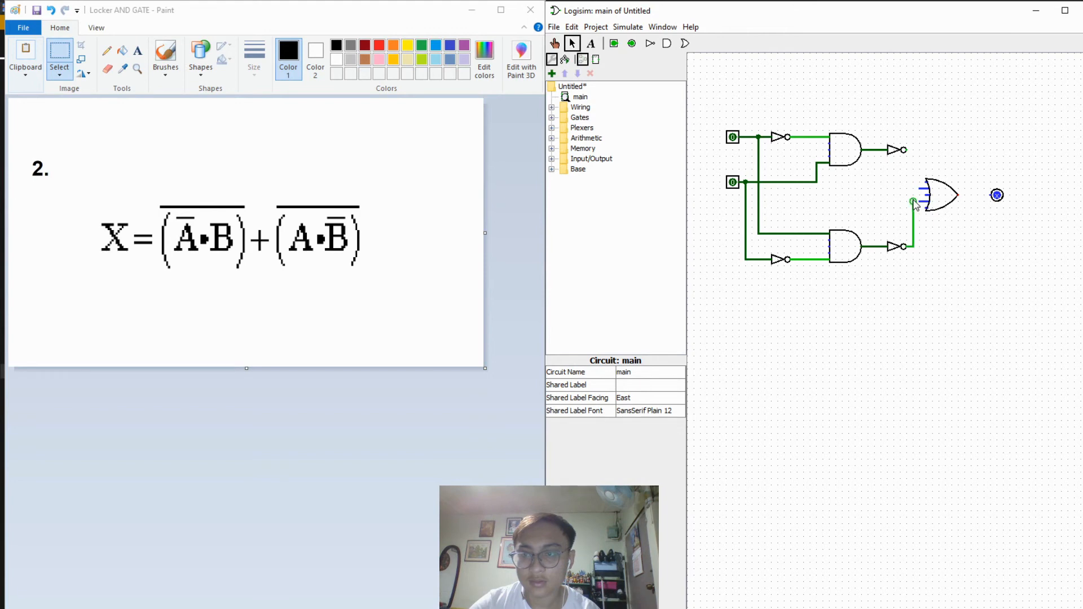
pyautogui.moveTo(904, 149); pyautogui.dragTo(926, 188)
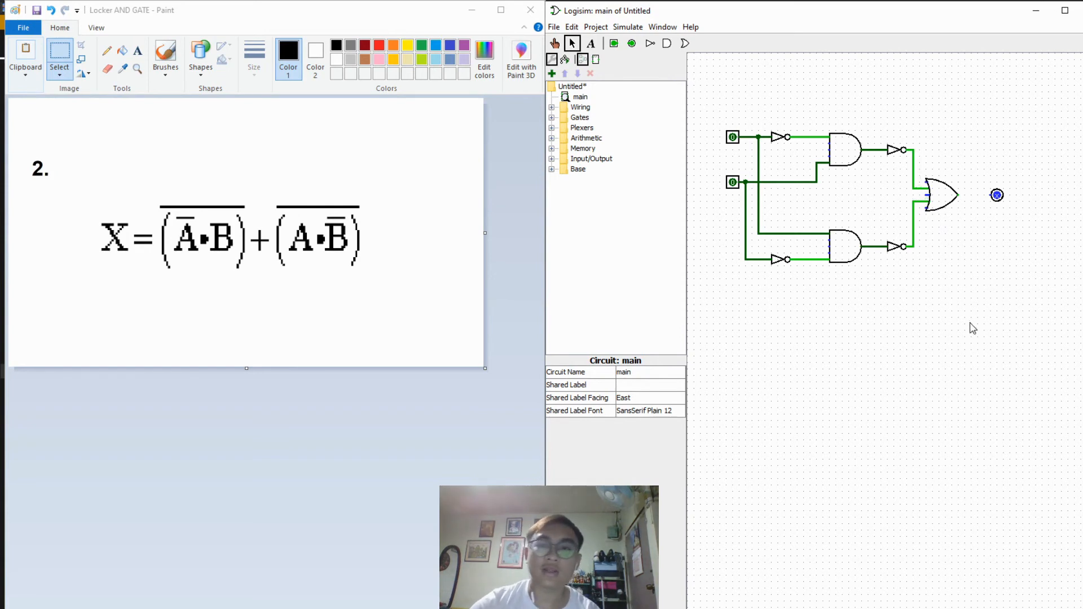
pyautogui.moveTo(959, 196); pyautogui.dragTo(995, 196)
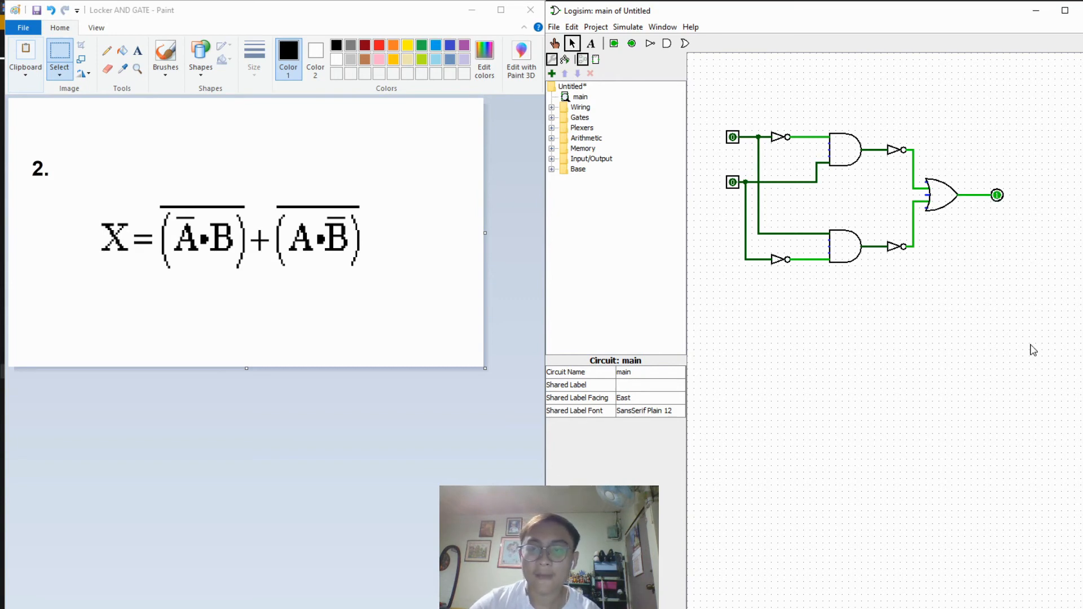
# Analyze the circuit to compare its Boolean expression with the given X equation, and examine its truth table.
pyautogui.click(596, 27)
pyautogui.click(637, 235)
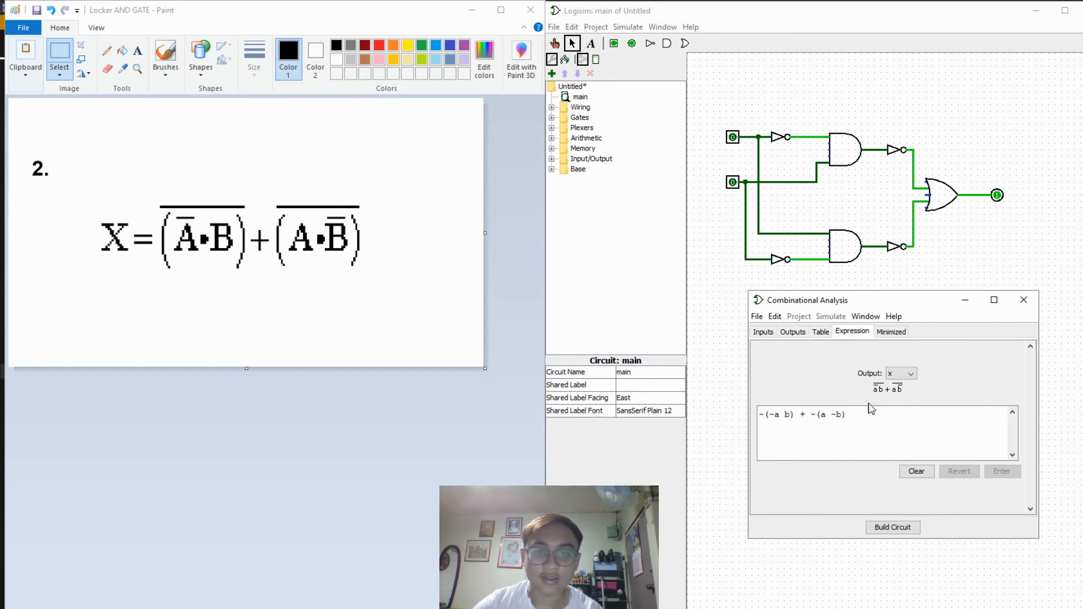
pyautogui.moveTo(862, 416); pyautogui.dragTo(743, 416)
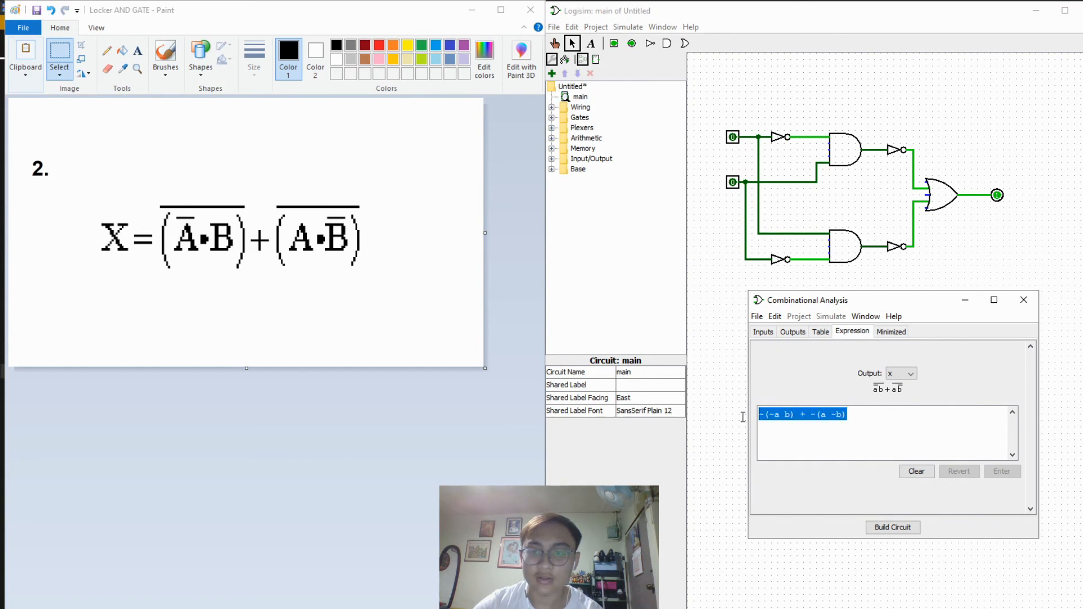
pyautogui.click(879, 415)
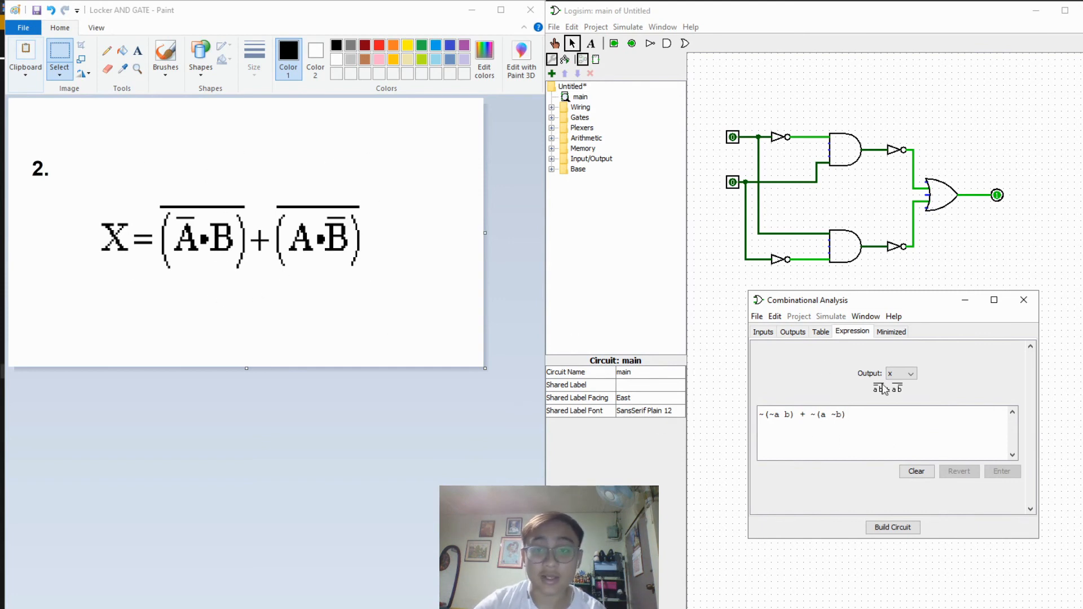
pyautogui.click(825, 334)
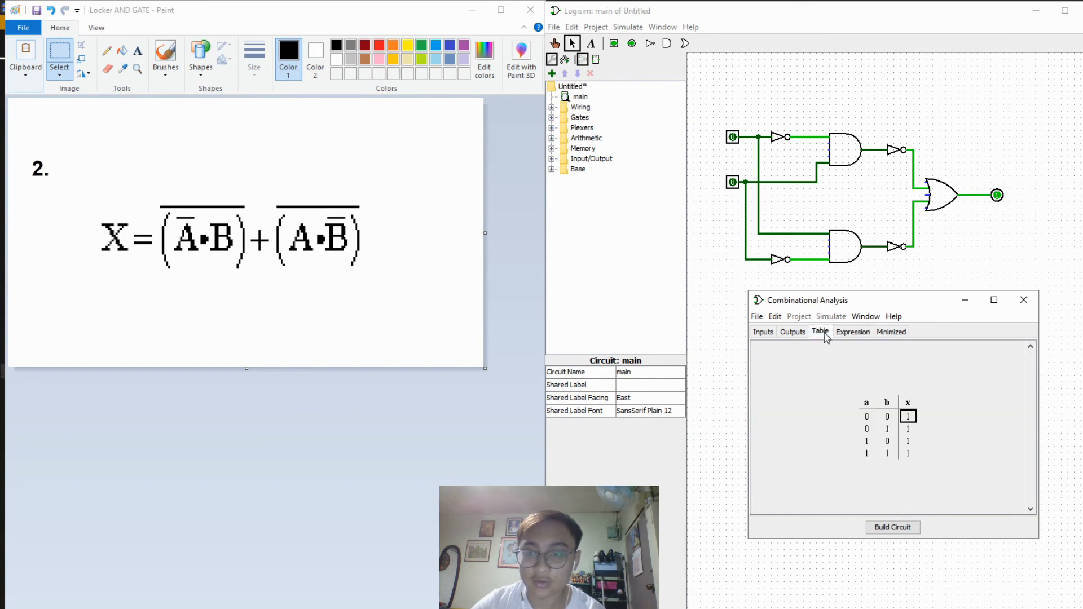